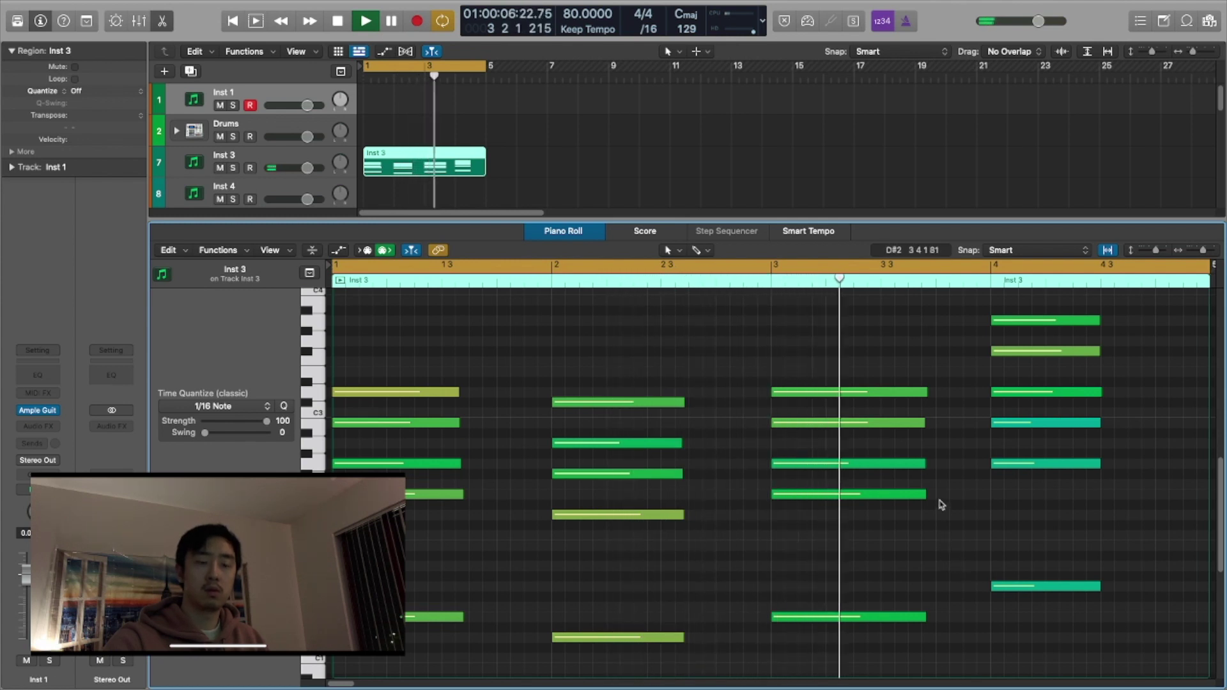
Delete the highest note of the bar 4 chord in the Inst 3 region, and close the Piano Roll.
click(1010, 319)
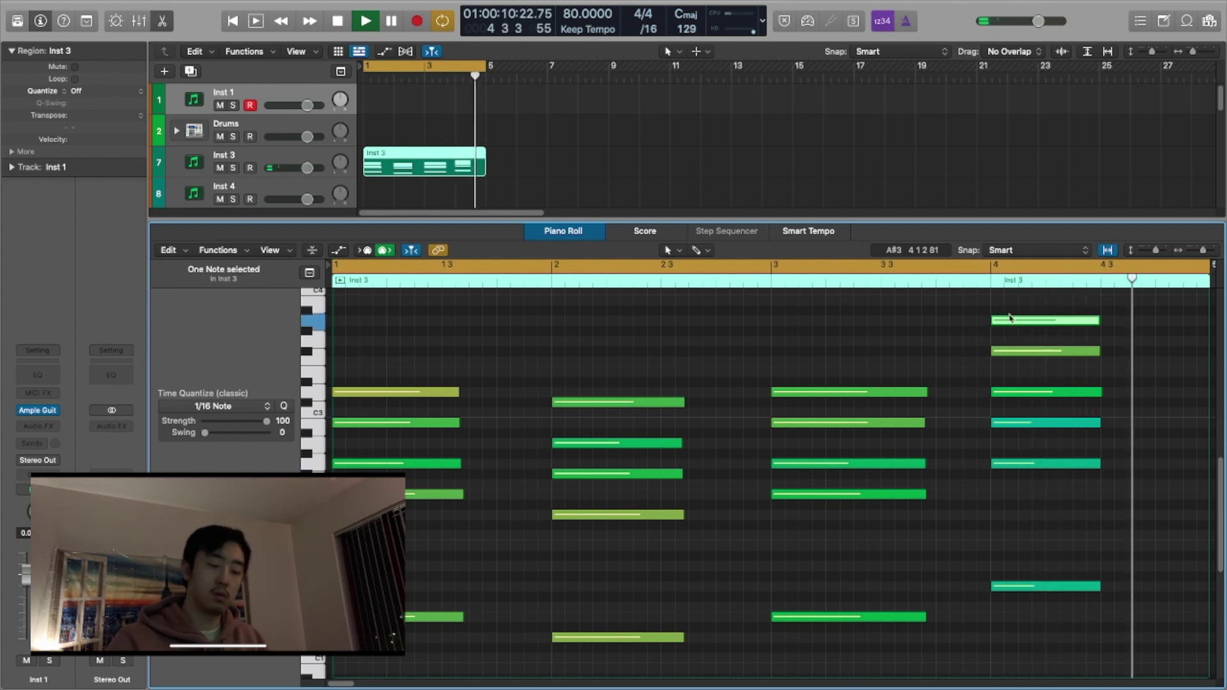
key(Delete)
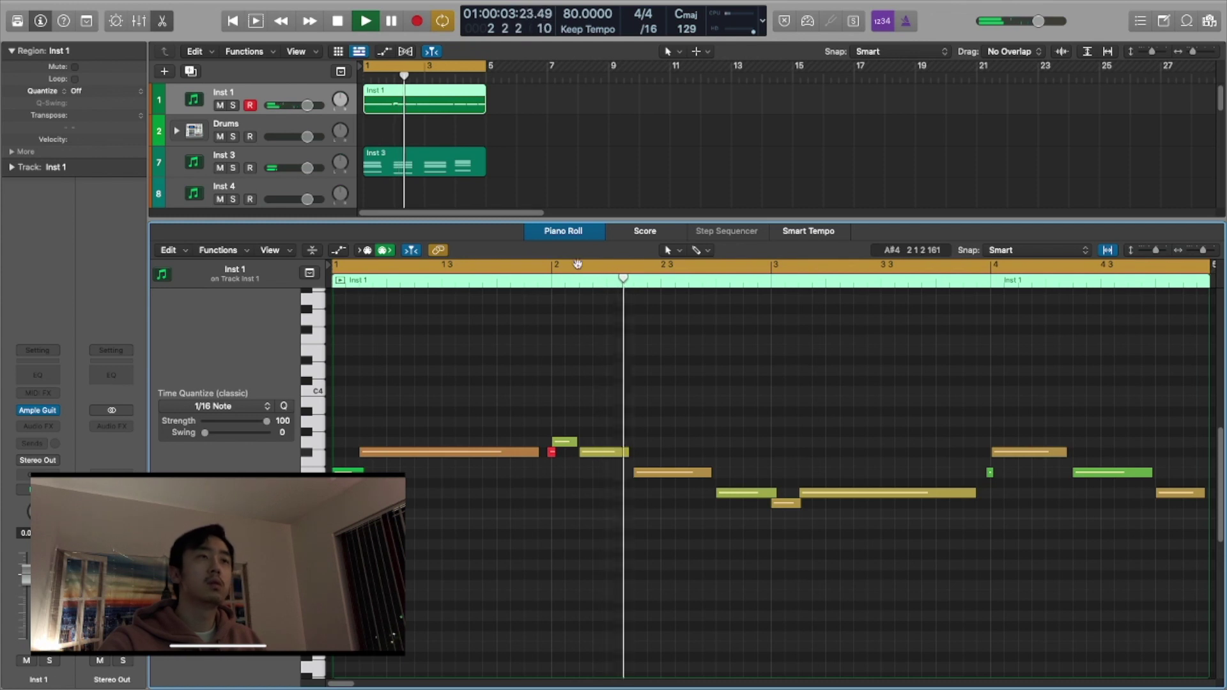
click(570, 235)
click(581, 259)
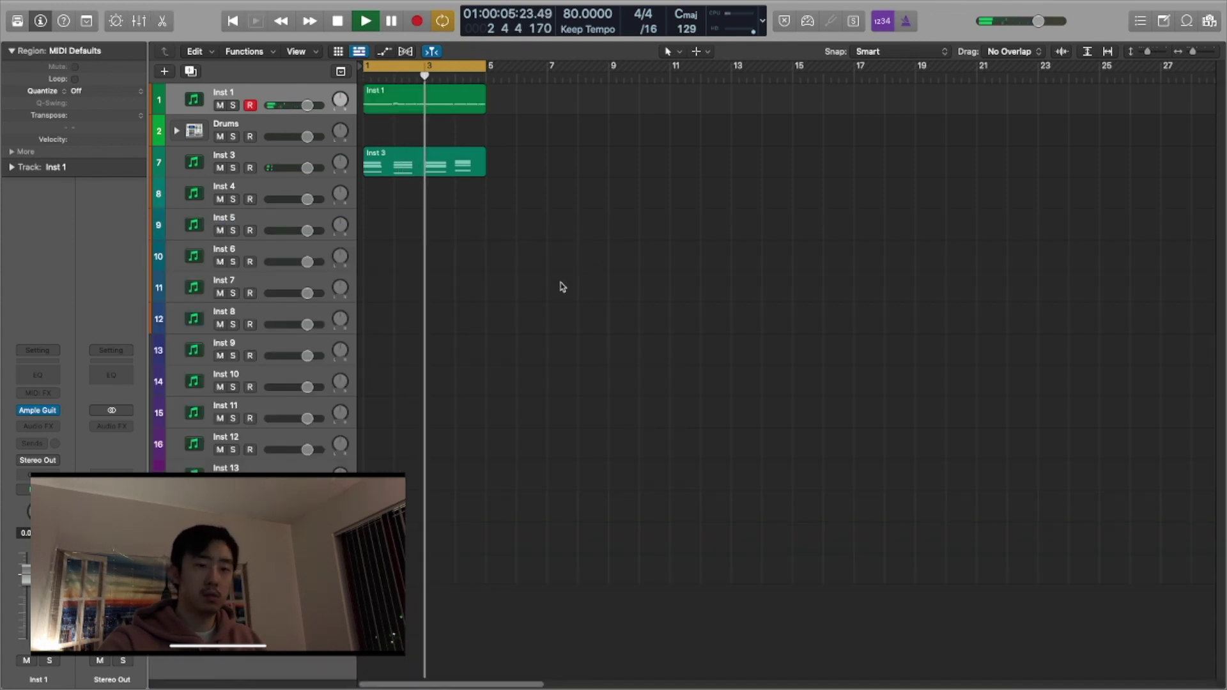
Add a Channel EQ to the Inst 1 guitar track.
right_click(562, 287)
click(556, 161)
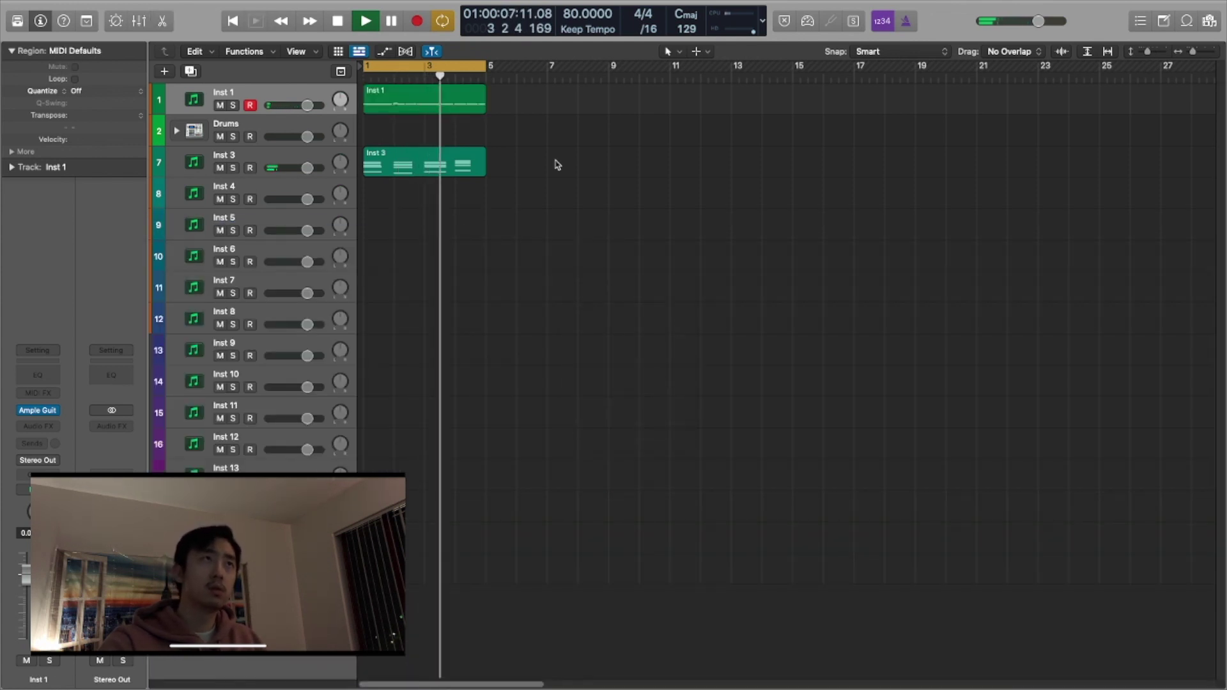
click(273, 92)
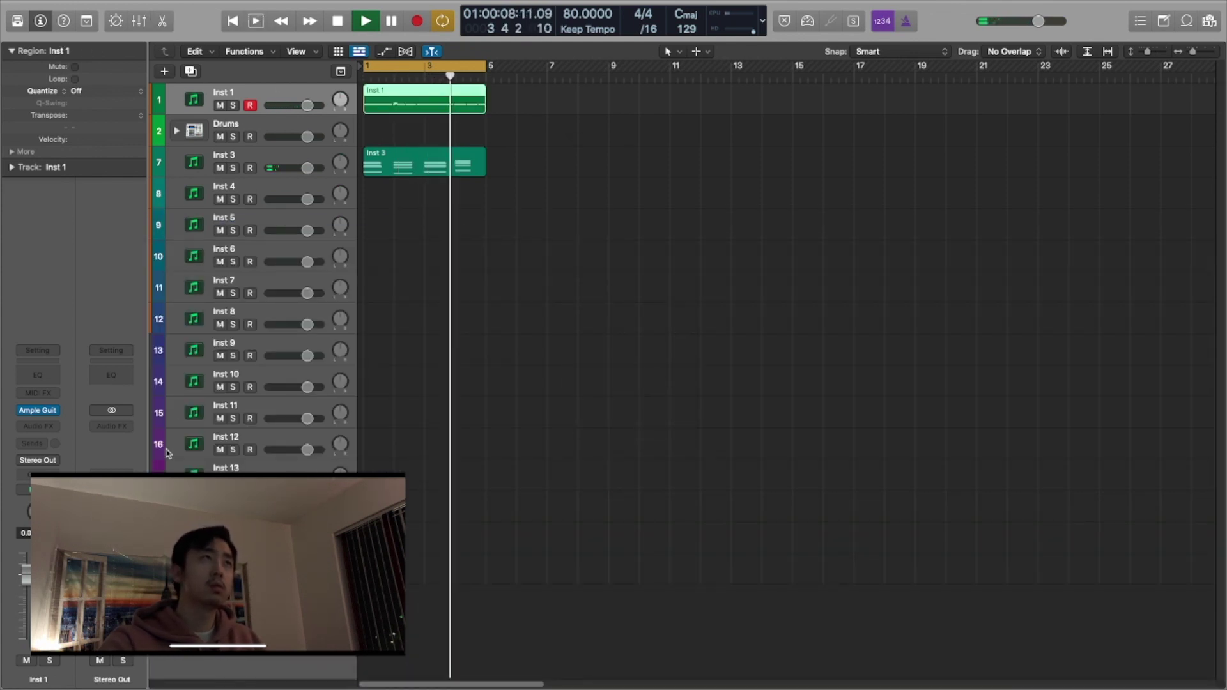
click(35, 375)
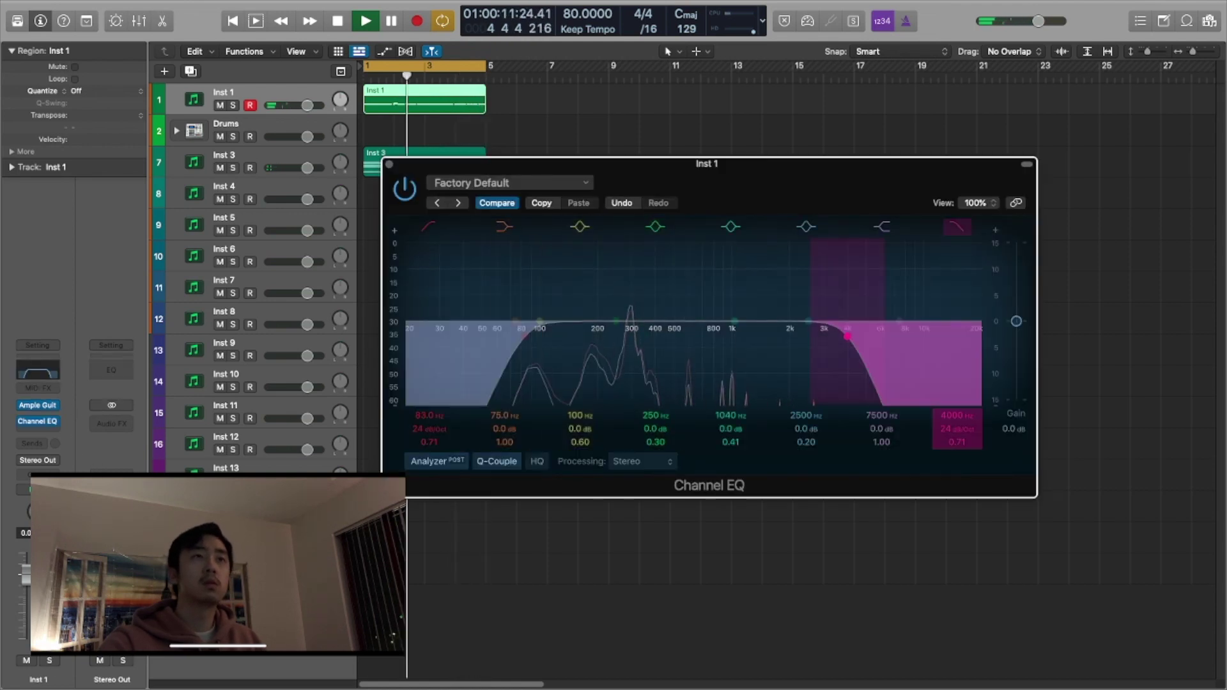
Shape the Channel EQ with the high cut at 20000 Hz, a -3.7 dB dip at 298 Hz (Q 0.46), and a boost above 1 kHz.
drag(848, 336, 981, 337)
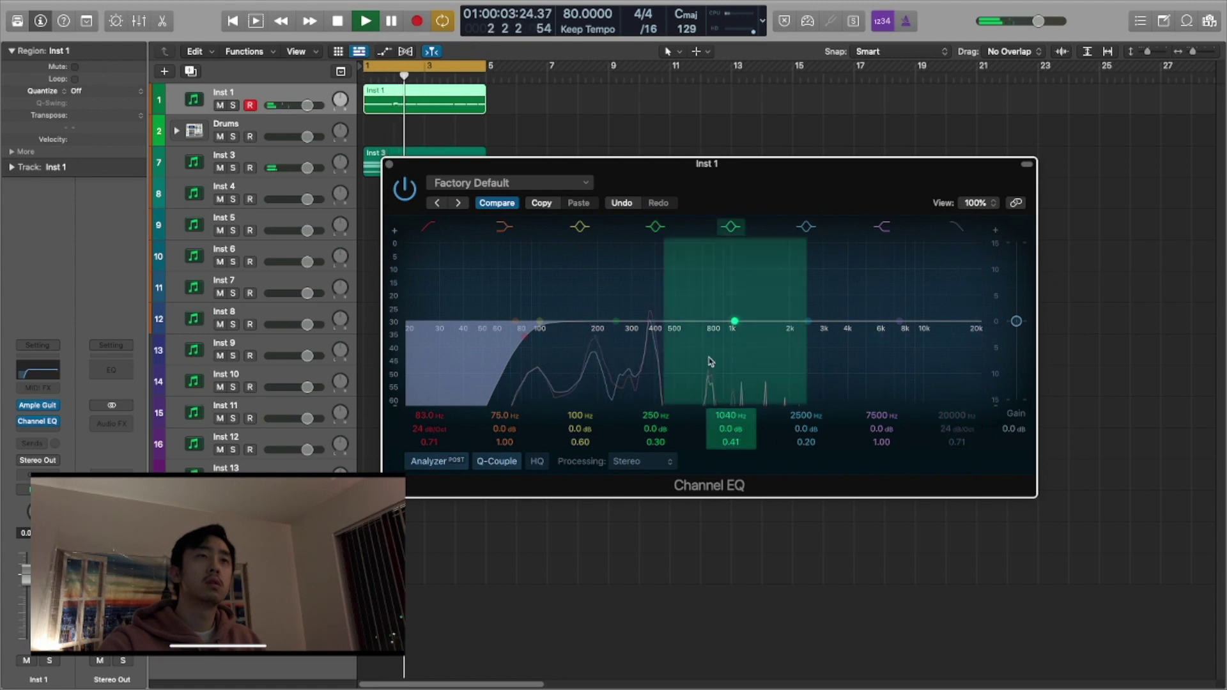
drag(624, 329, 633, 347)
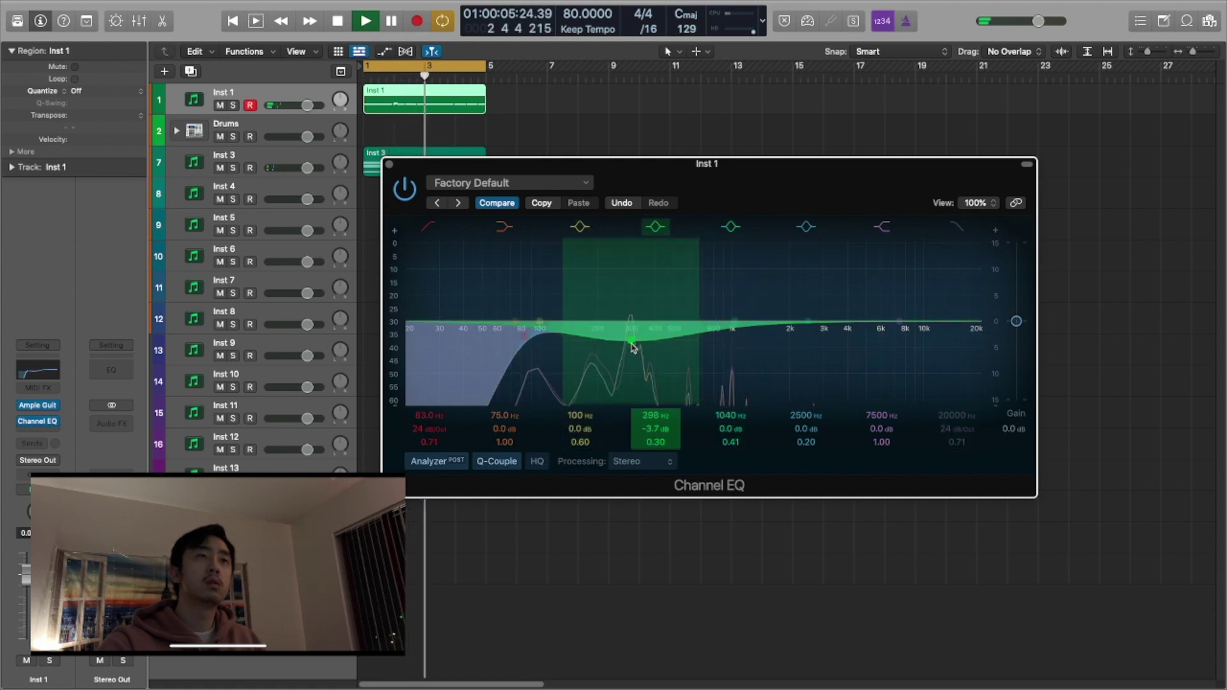
scroll(645, 349, up, 3)
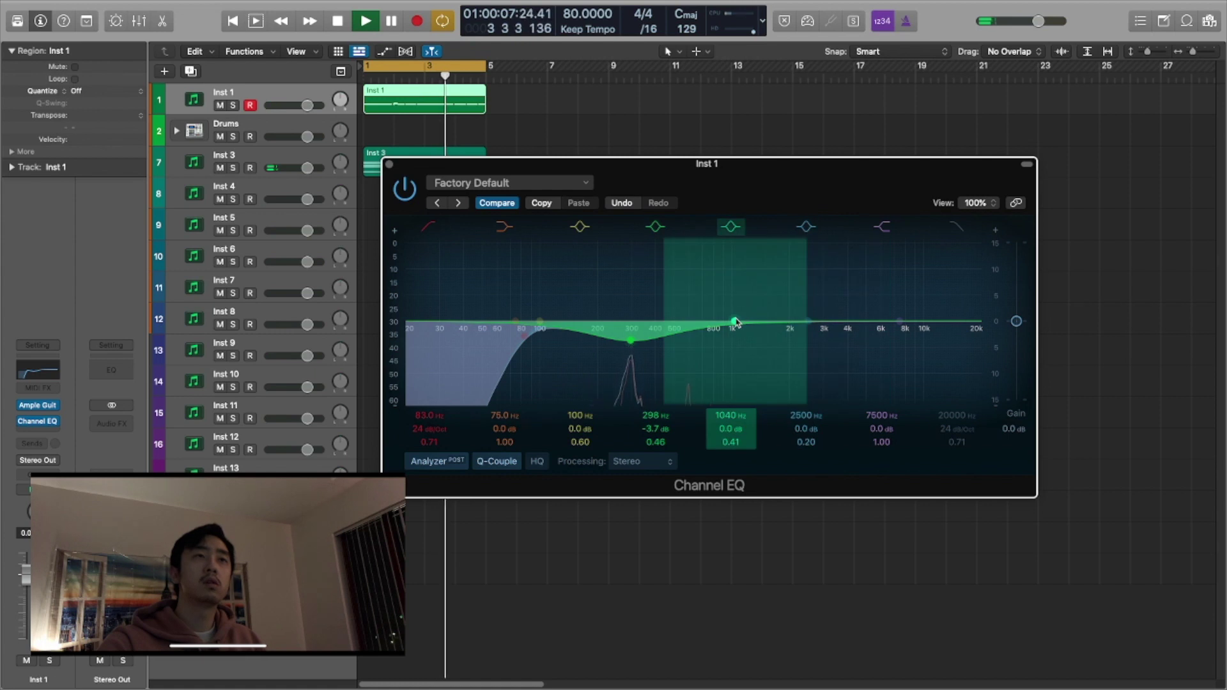
drag(735, 322, 771, 306)
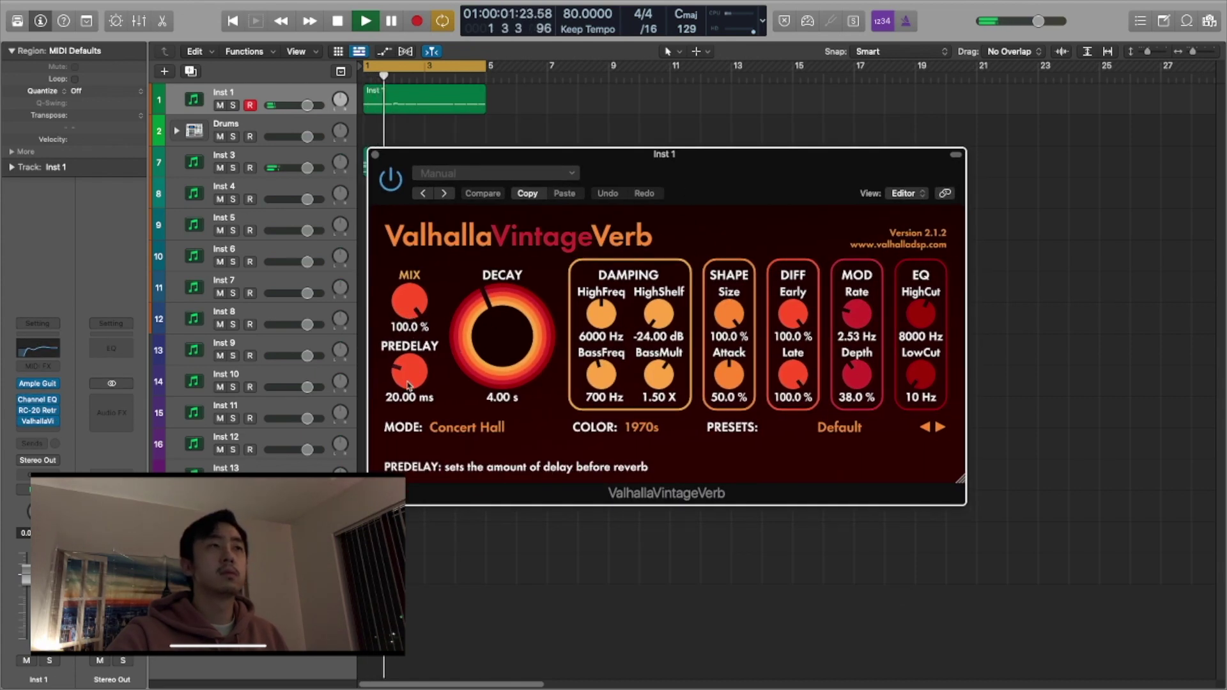
Set the ValhallaVintageVerb on Inst 1 to 0 ms predelay, about 12.7% mix and about 1.55 s decay.
drag(408, 381, 409, 417)
drag(413, 317, 415, 381)
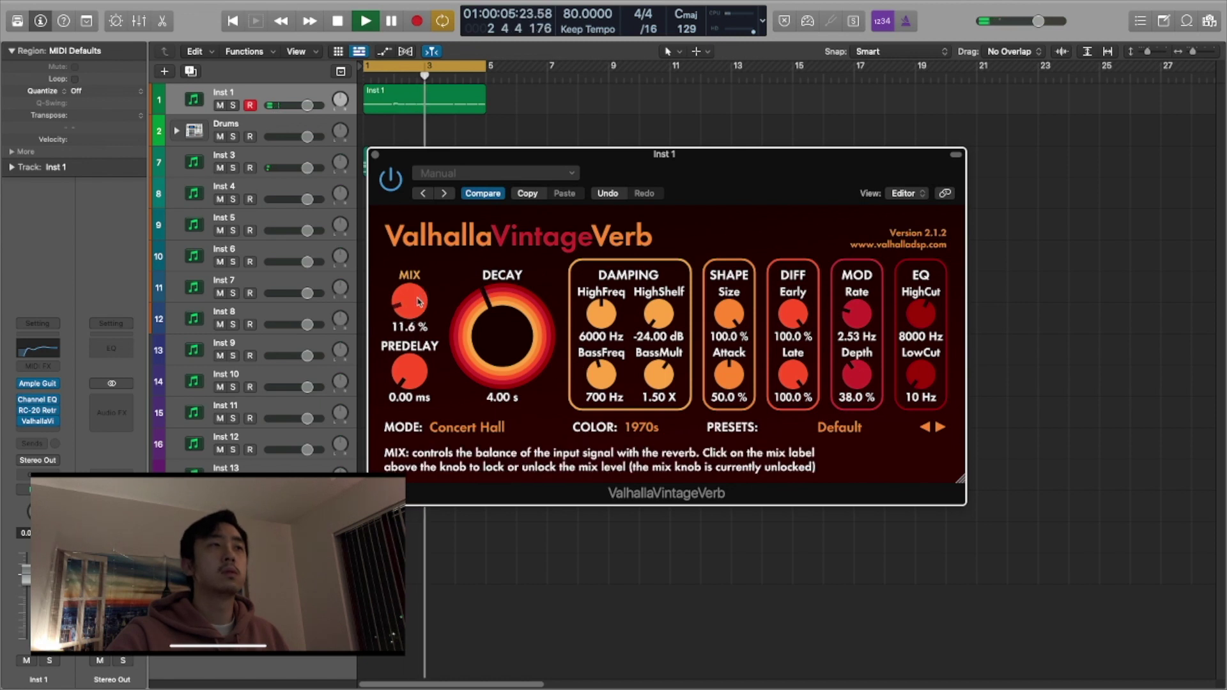
drag(418, 298, 417, 297)
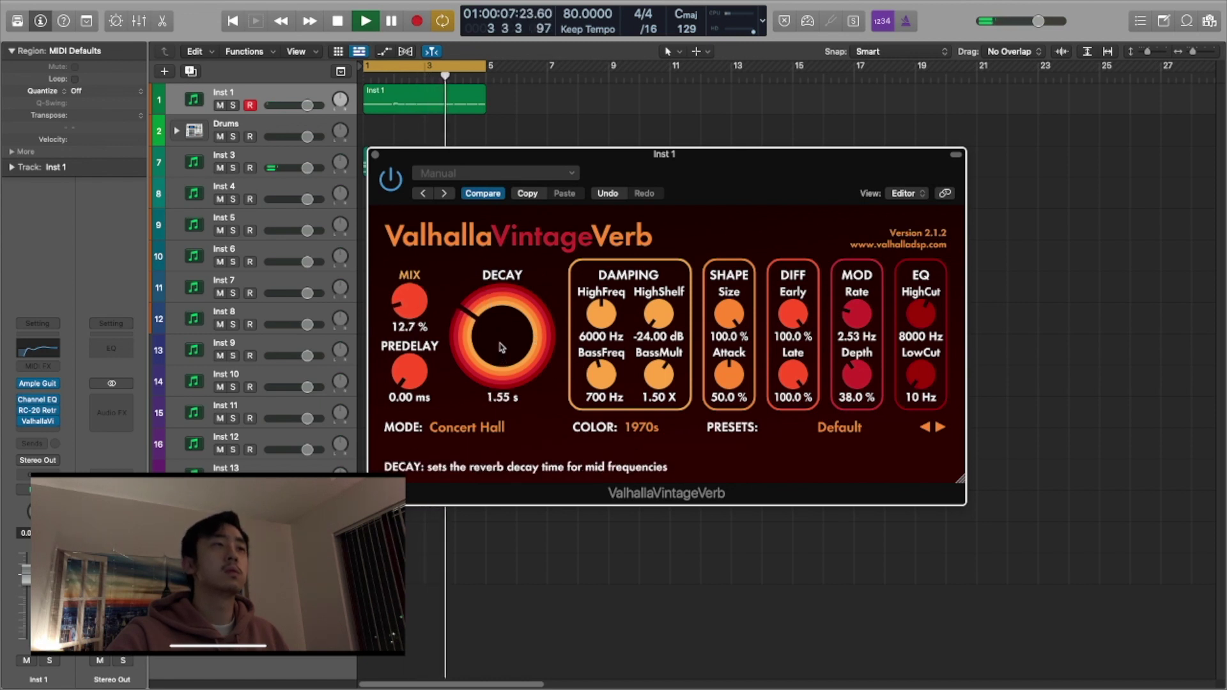
drag(501, 347, 502, 346)
drag(415, 299, 416, 298)
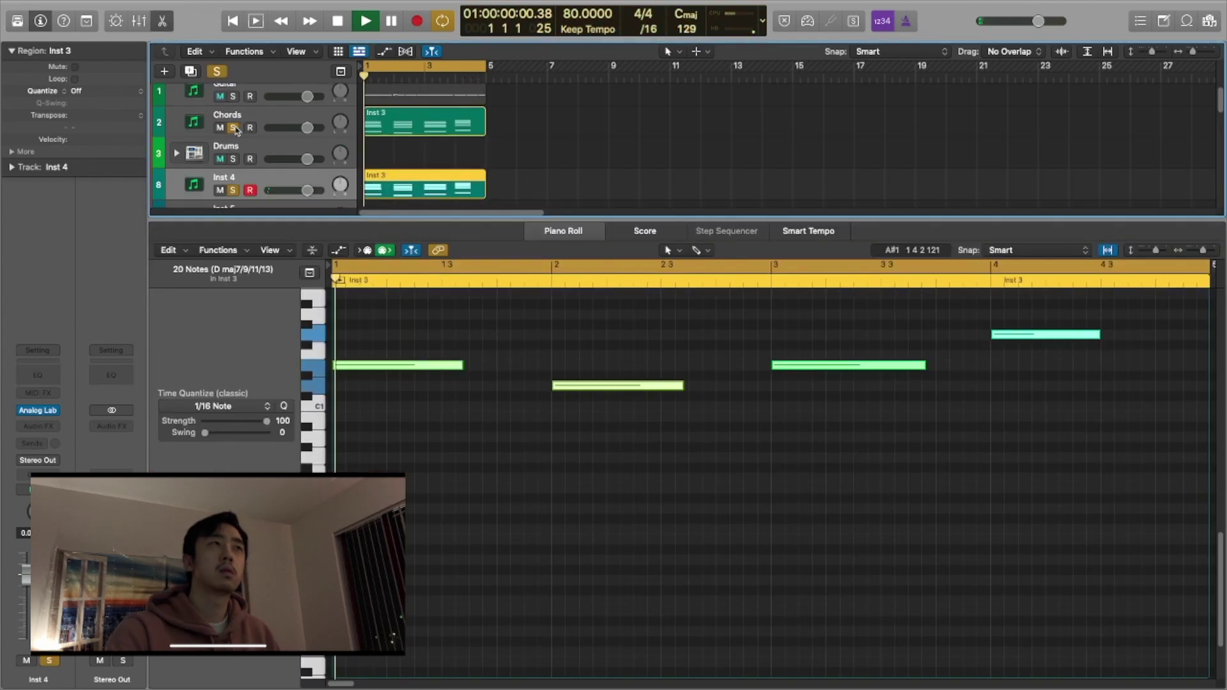
Lower the Inst 4 track's volume to about -6 dB, close the Piano Roll, and open the track's audio effect choices.
drag(307, 191, 294, 190)
click(545, 230)
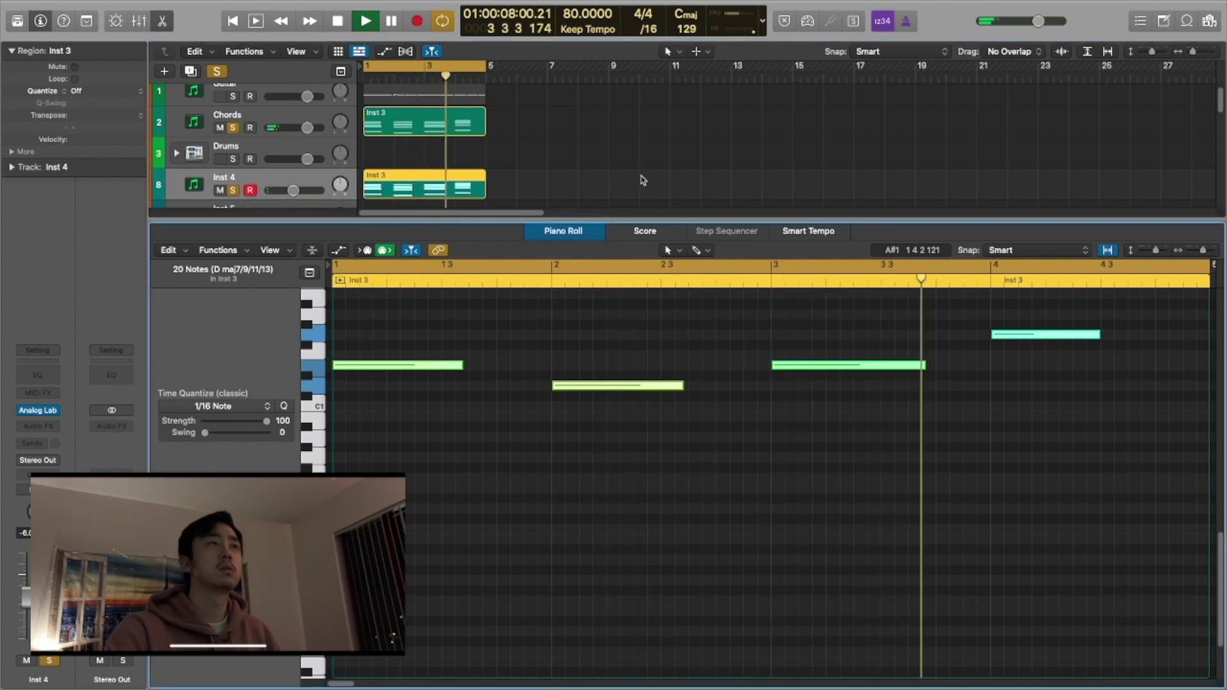
click(644, 181)
double_click(573, 229)
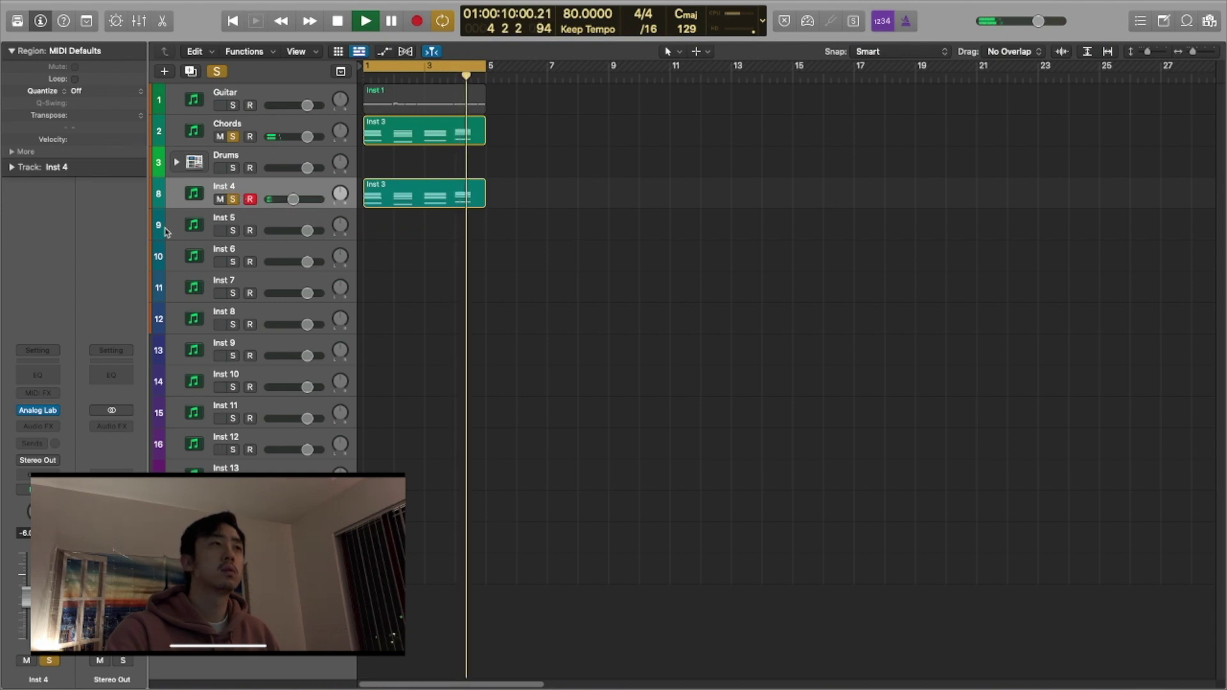
click(24, 437)
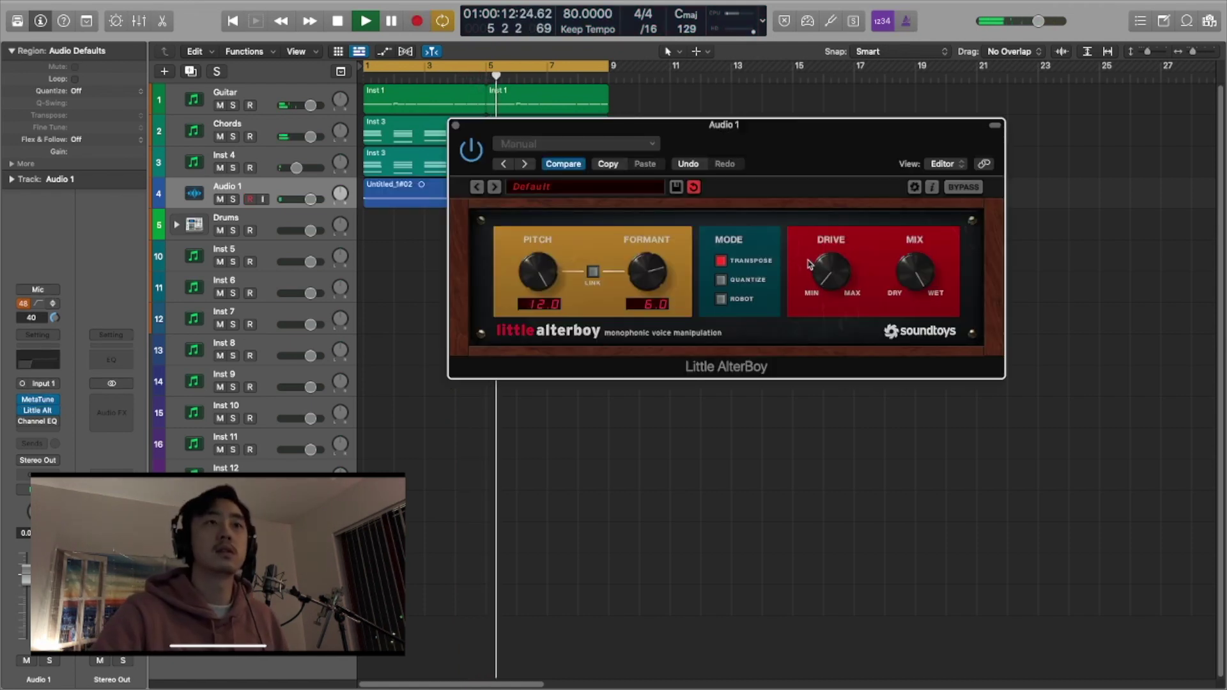
Close Little AlterBoy and review the Channel EQ settings on the Audio 1 track.
click(455, 126)
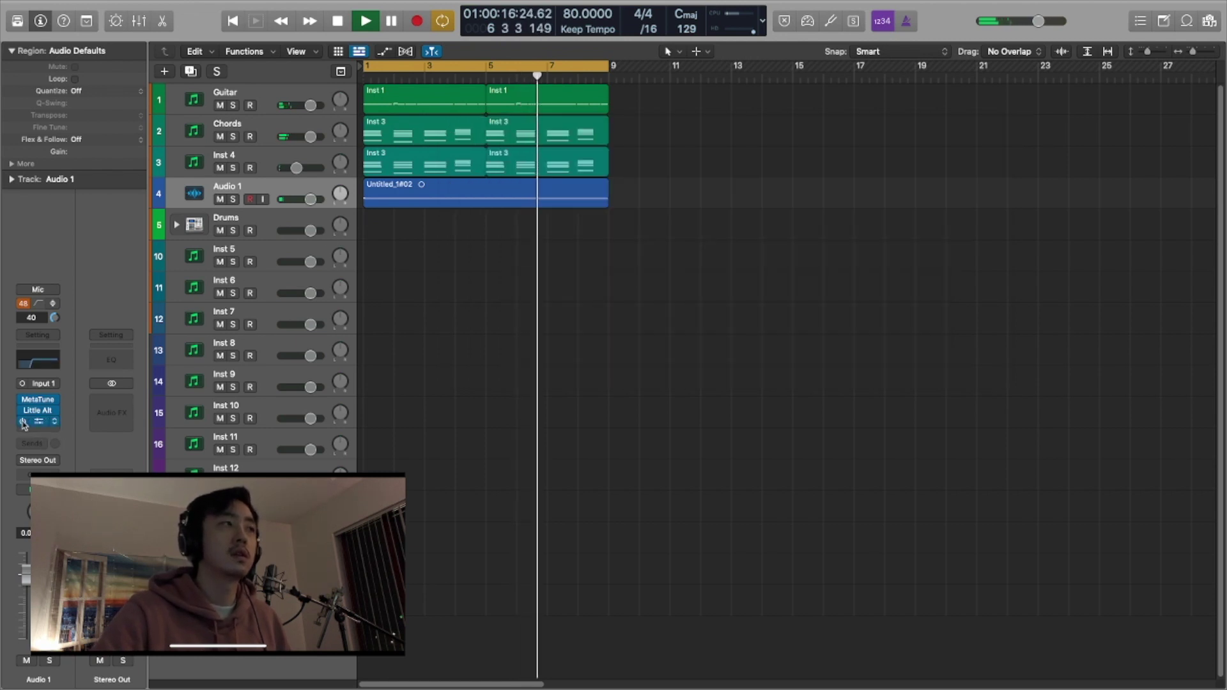
click(38, 423)
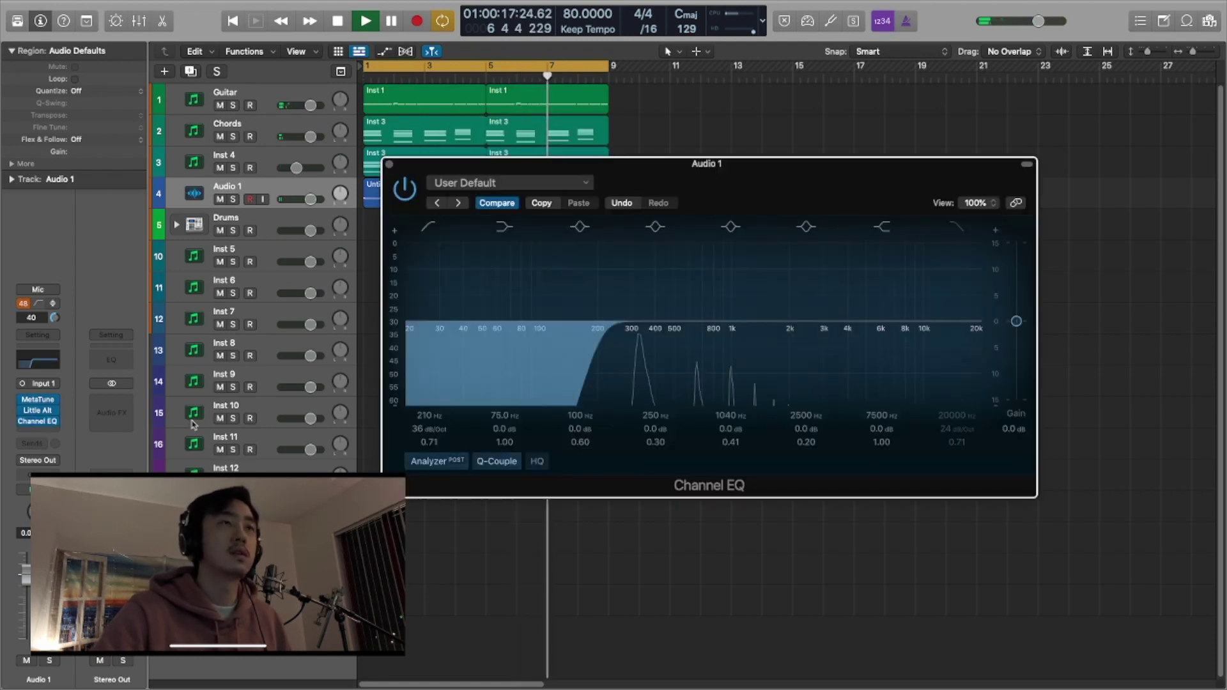
click(388, 164)
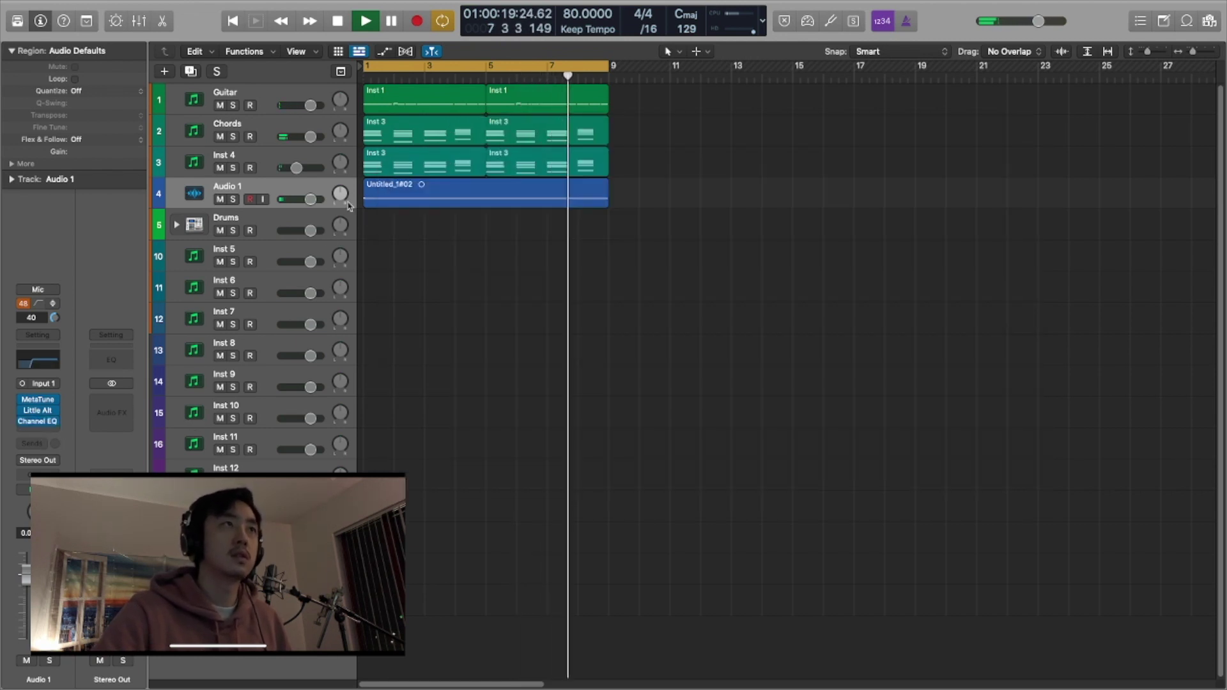
Extend the Audio 1 effects chain and set the Pro-Q 3 band pass to 1152.4 Hz with a Q of 0.600.
click(55, 433)
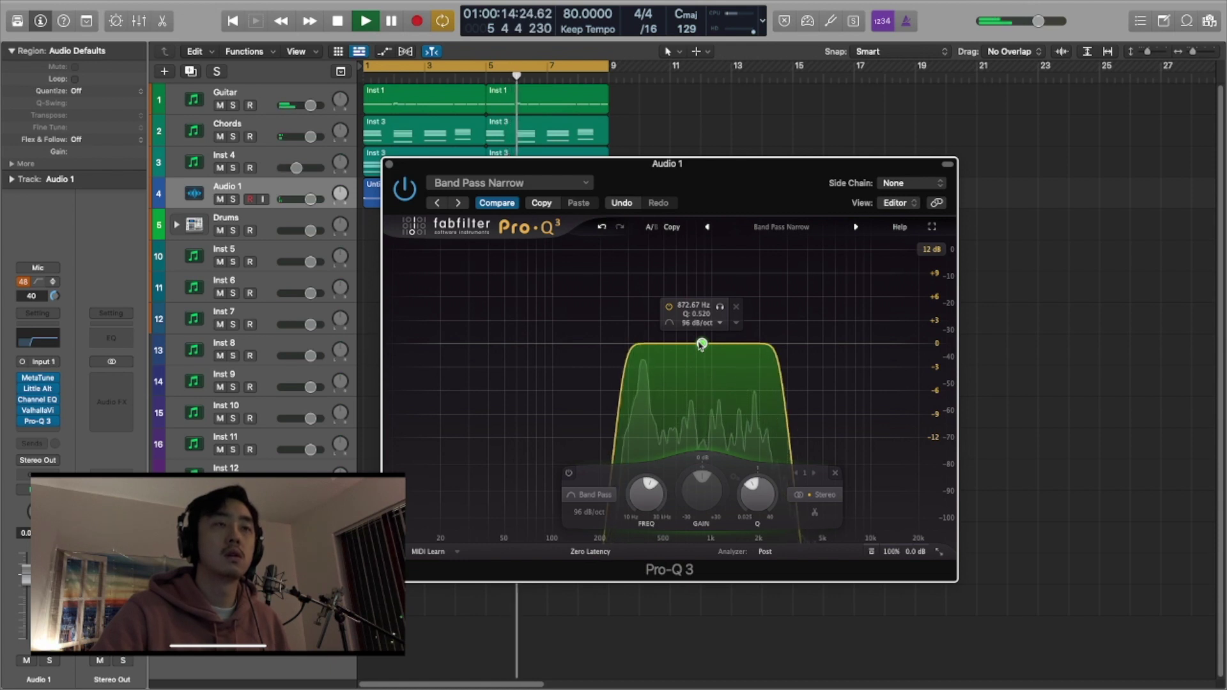
scroll(702, 344, down, 2)
scroll(702, 344, up, 2)
drag(702, 344, 721, 344)
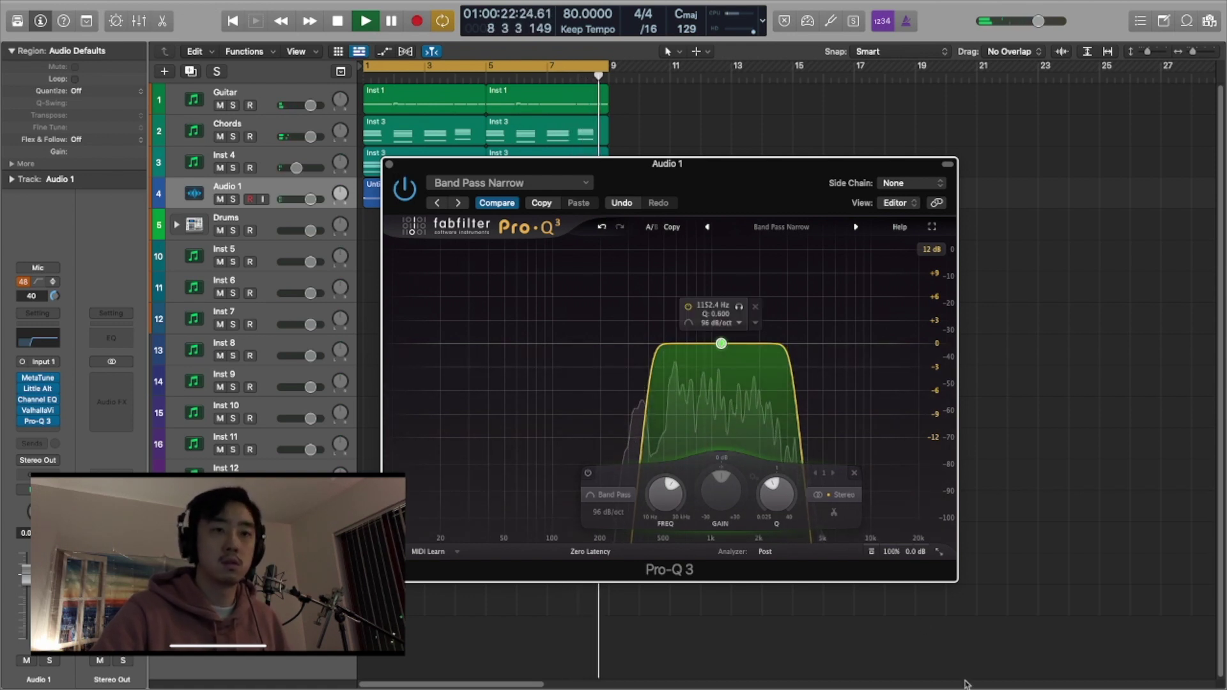
click(389, 164)
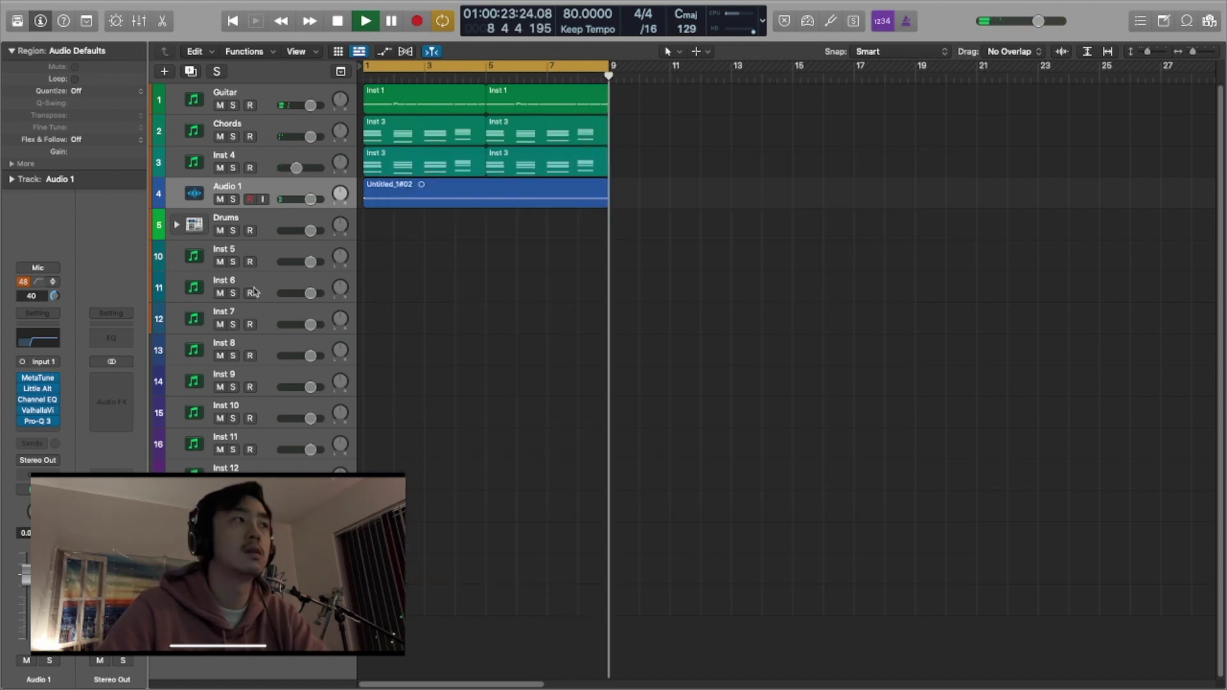
Set the Little AlterBoy formant on the Audio 1 track to 10.0.
click(49, 388)
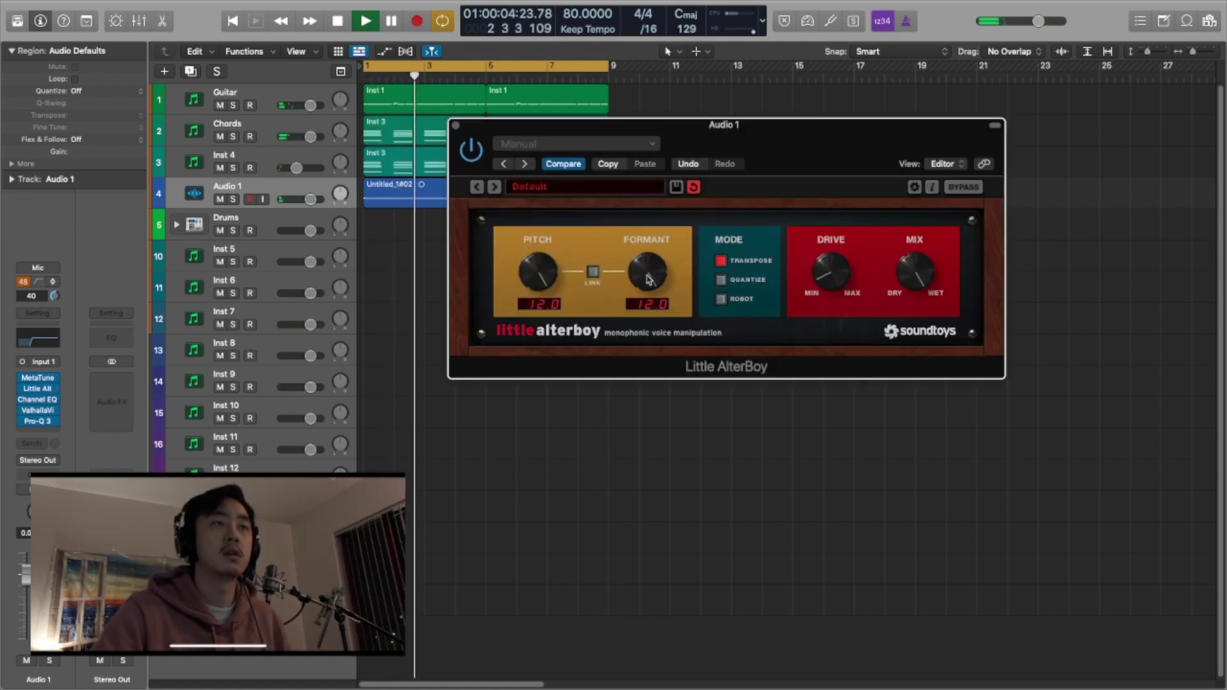
drag(650, 279, 647, 292)
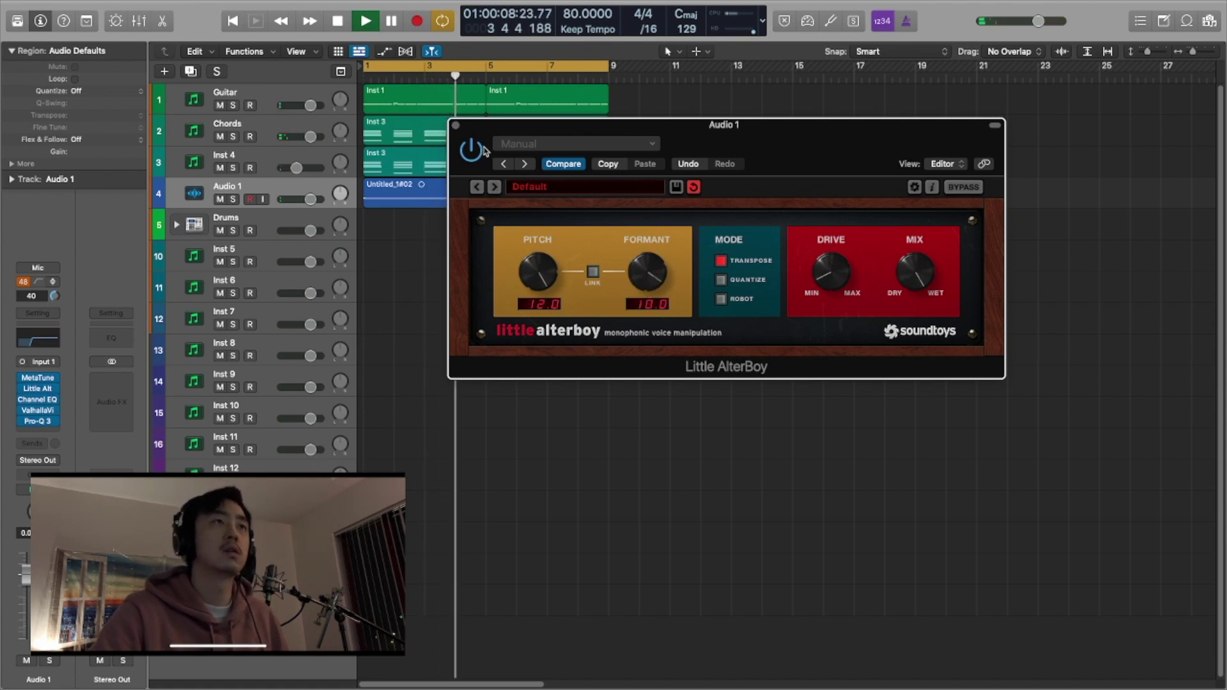
click(455, 126)
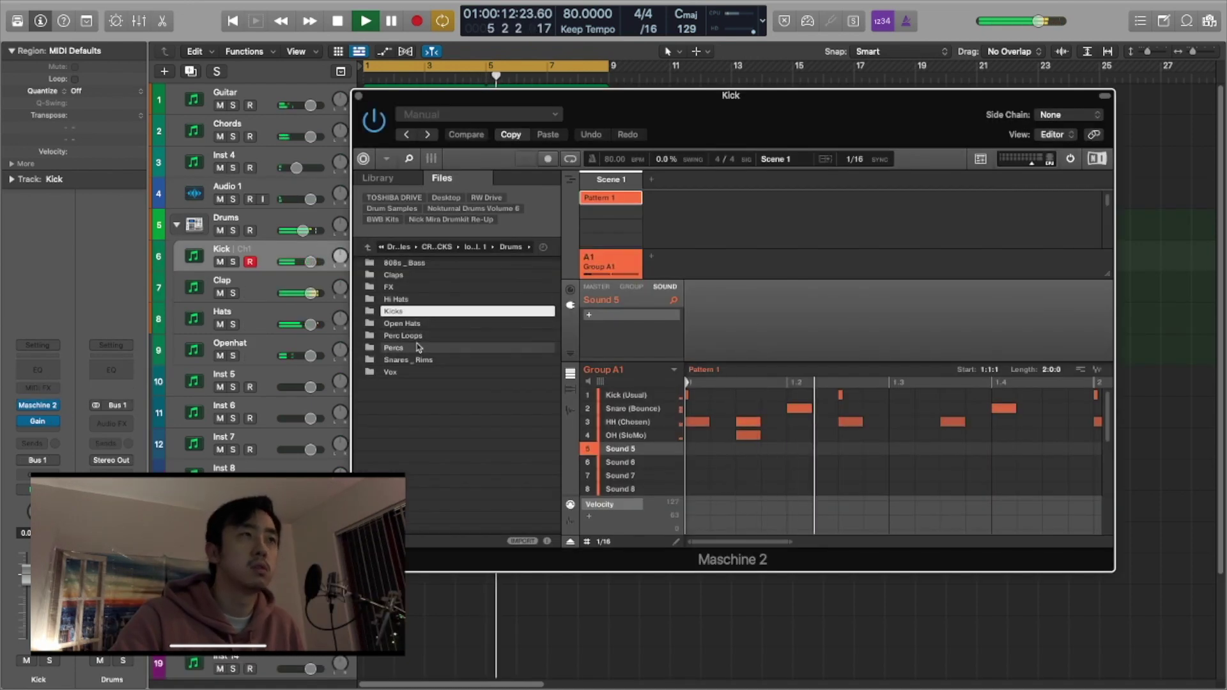
Browse the current drum kit's Percs and Snares_Rims folders in Maschine for a percussion sound.
double_click(414, 349)
click(368, 247)
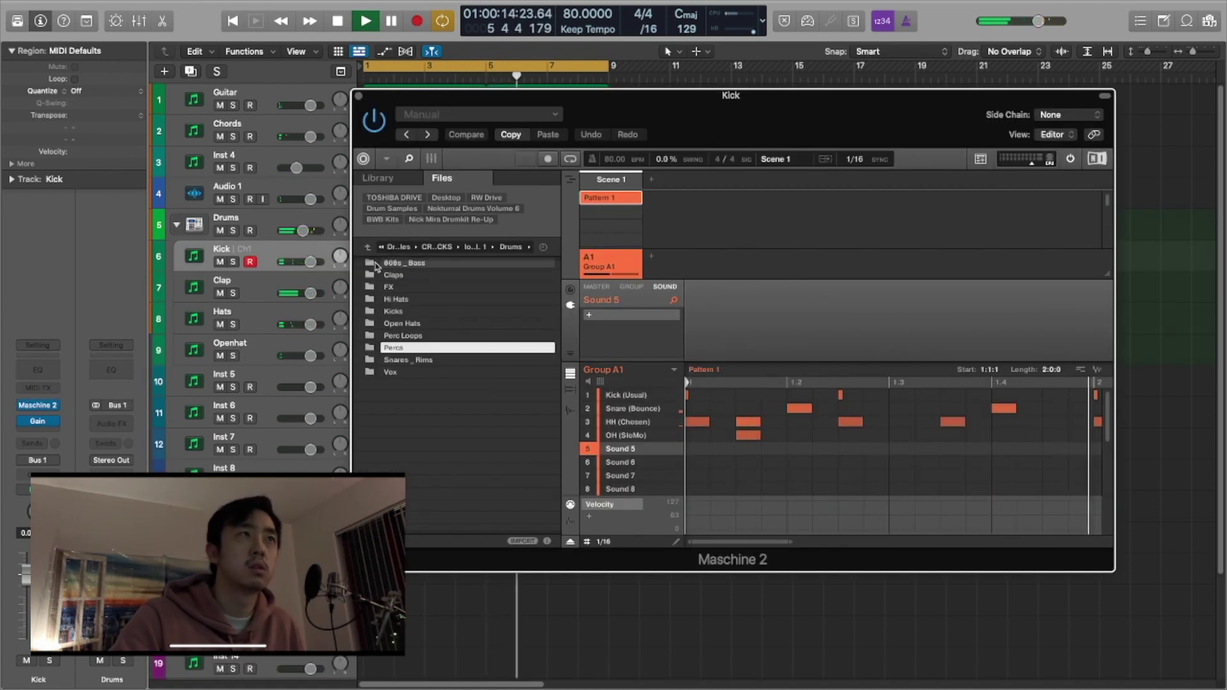
double_click(420, 359)
click(398, 266)
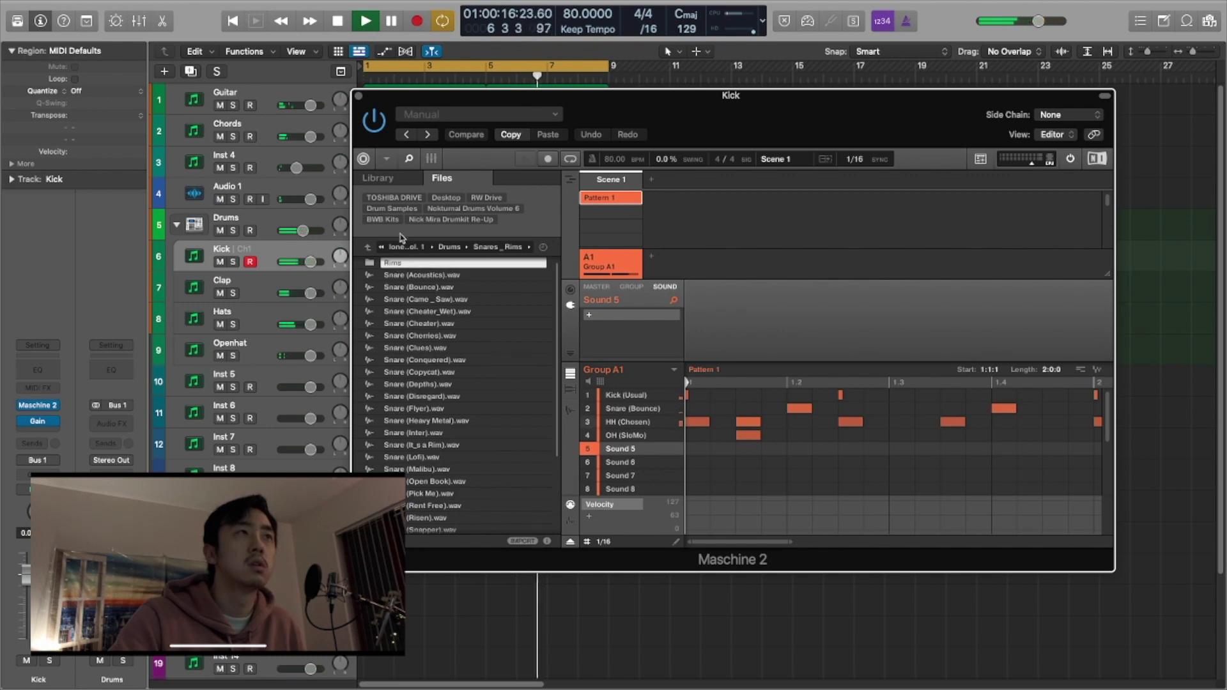
Browse BWB Kits to the BWB WAV VOL 9 kit's BWB WAV 9 RIMS folder and audition its samples for Sound 5.
click(383, 220)
double_click(455, 321)
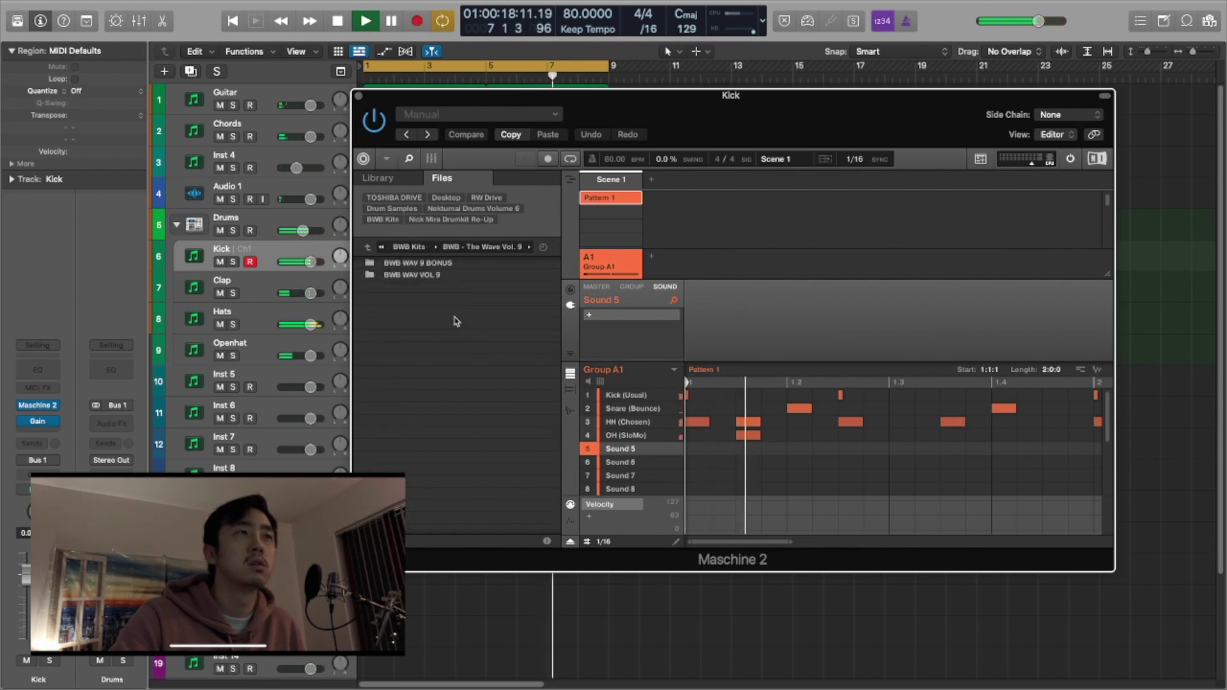
double_click(412, 274)
double_click(445, 349)
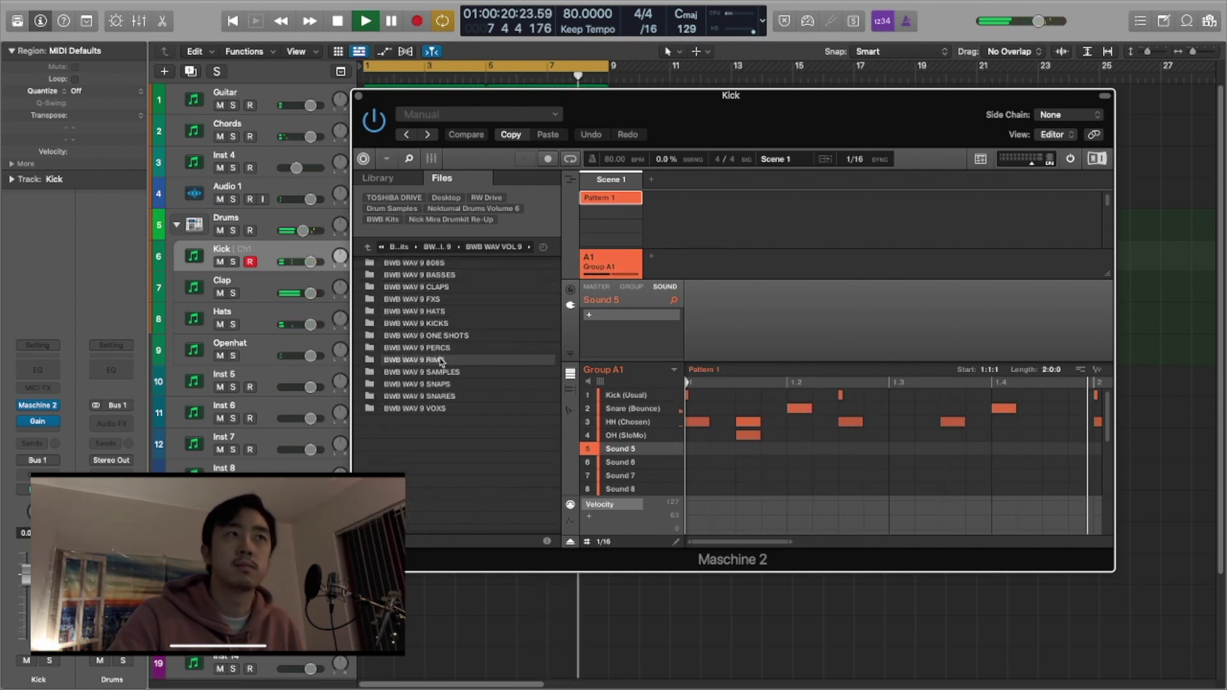
click(460, 299)
click(476, 277)
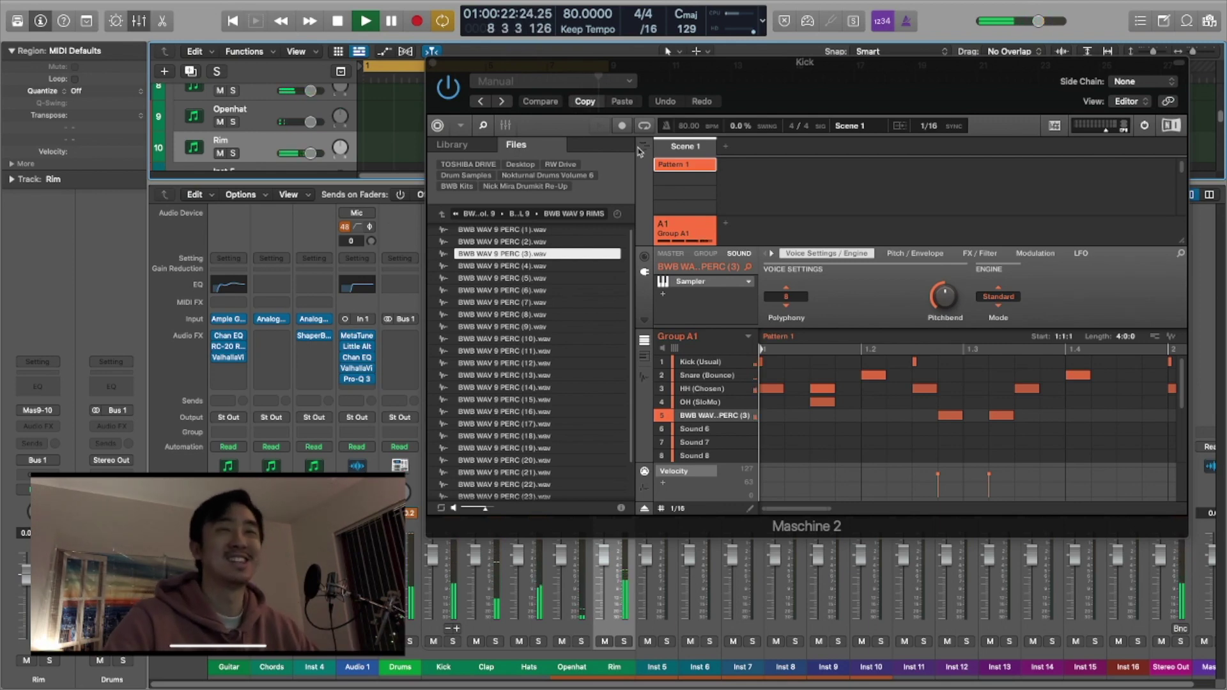
Hide the mixer and reposition the Maschine window so the drum tracks in the track list are uncovered.
drag(793, 83, 756, 108)
scroll(369, 140, up, 5)
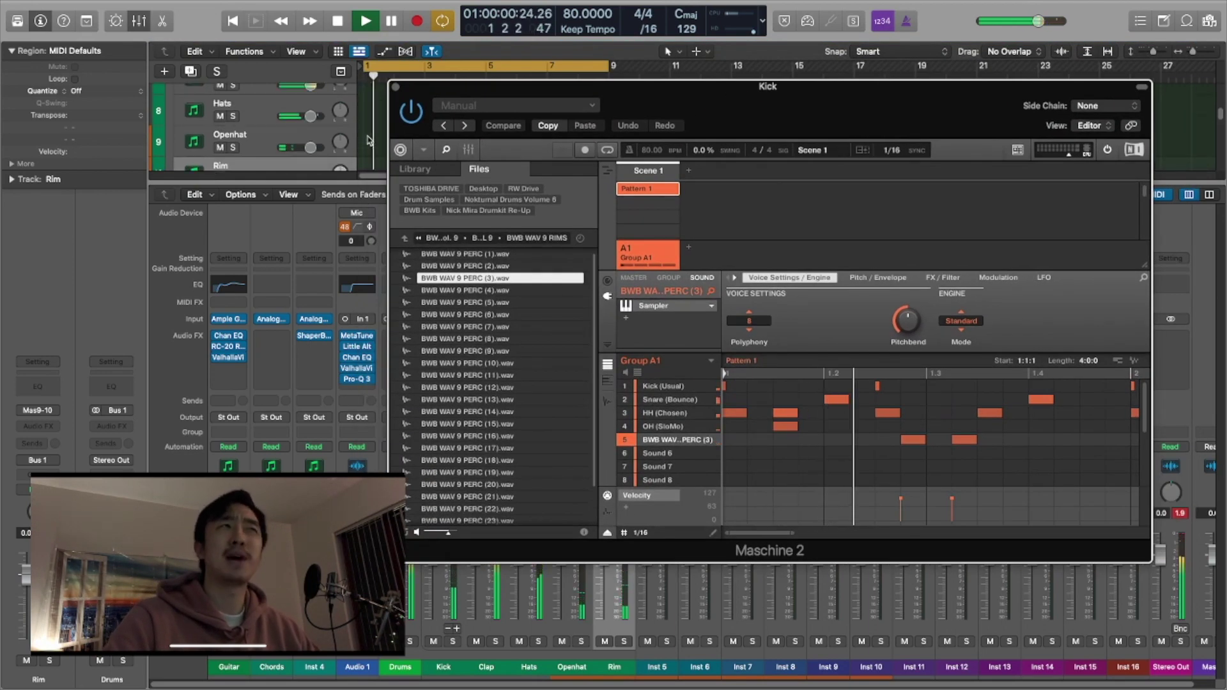
scroll(368, 140, down, 3)
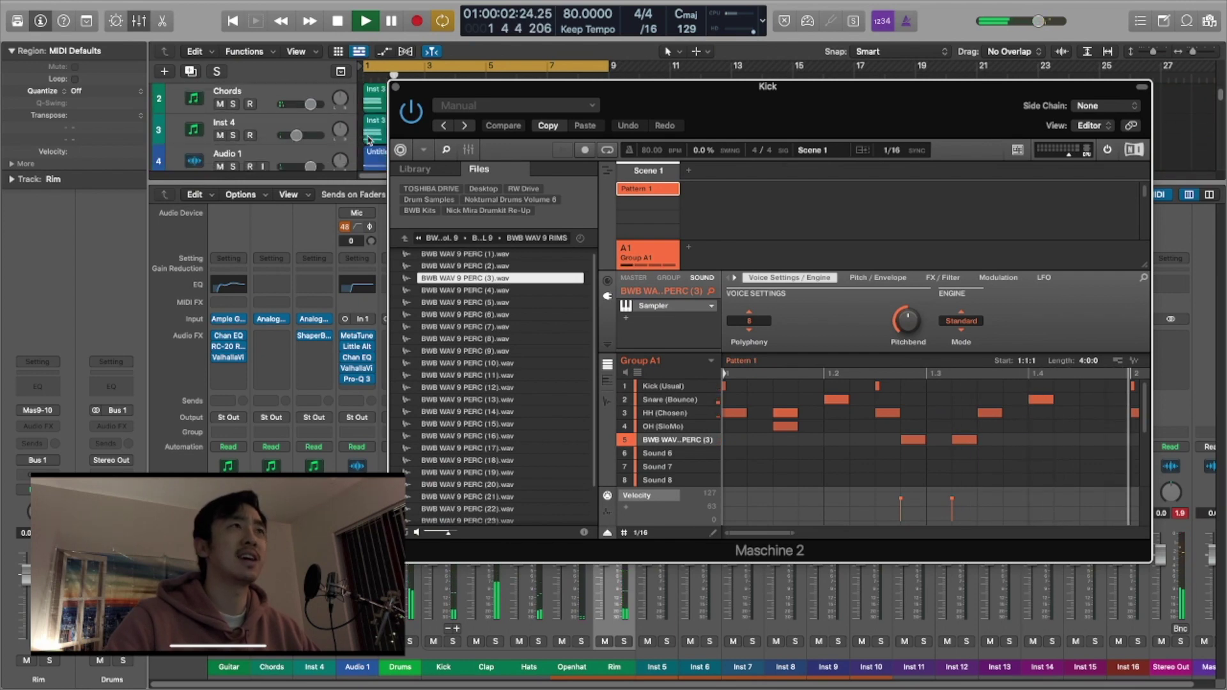
scroll(369, 139, down, 1)
drag(929, 80, 929, 52)
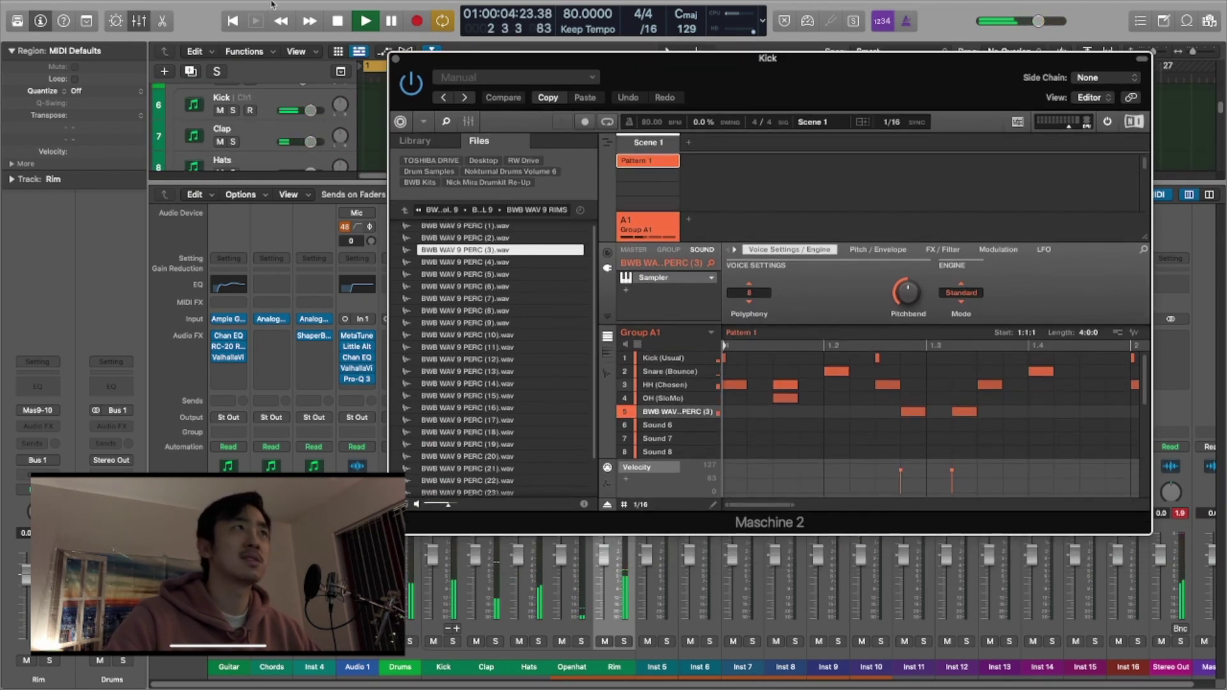
click(140, 22)
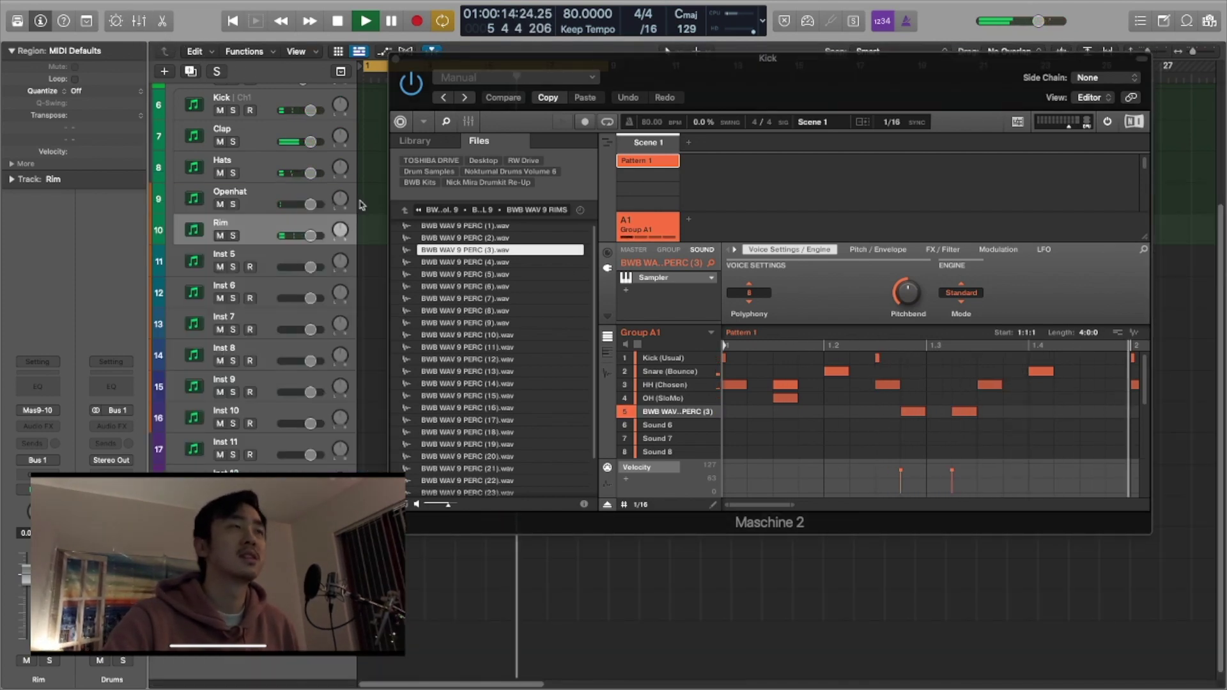
scroll(362, 205, up, 3)
drag(744, 98, 801, 71)
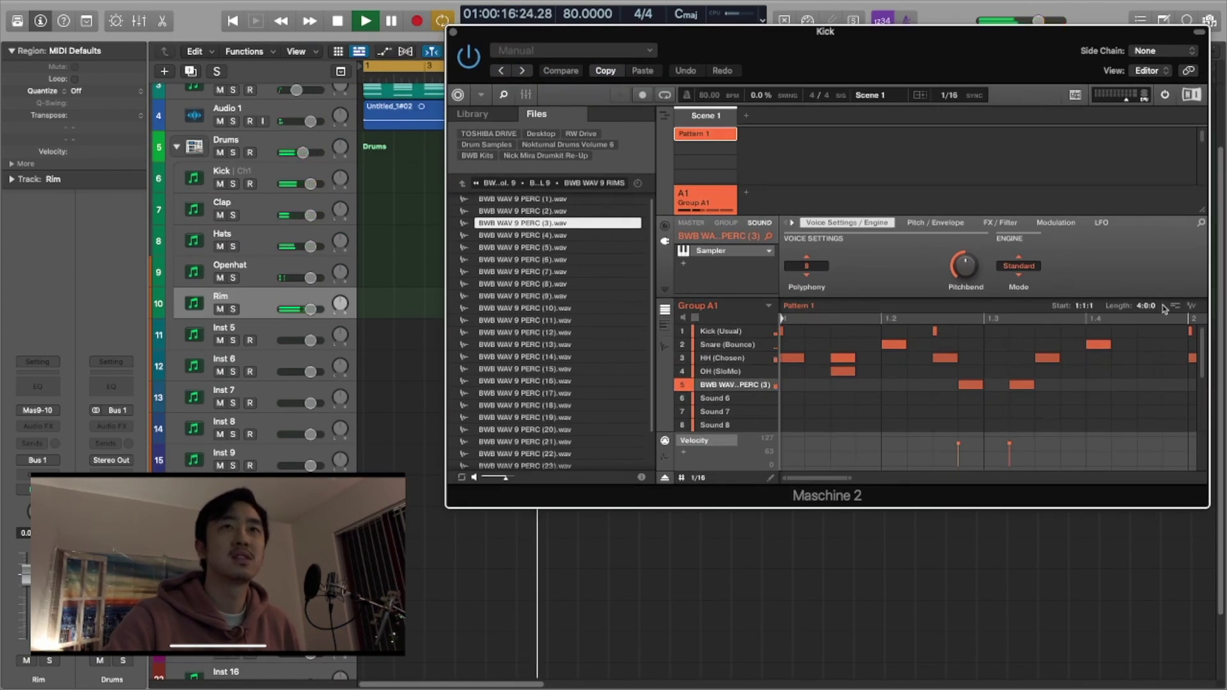
Transfer Pattern 1's MIDI from Maschine to the drum tracks at bar 1, clear the pattern from Scene 1 and close the Maschine window.
drag(831, 321, 374, 172)
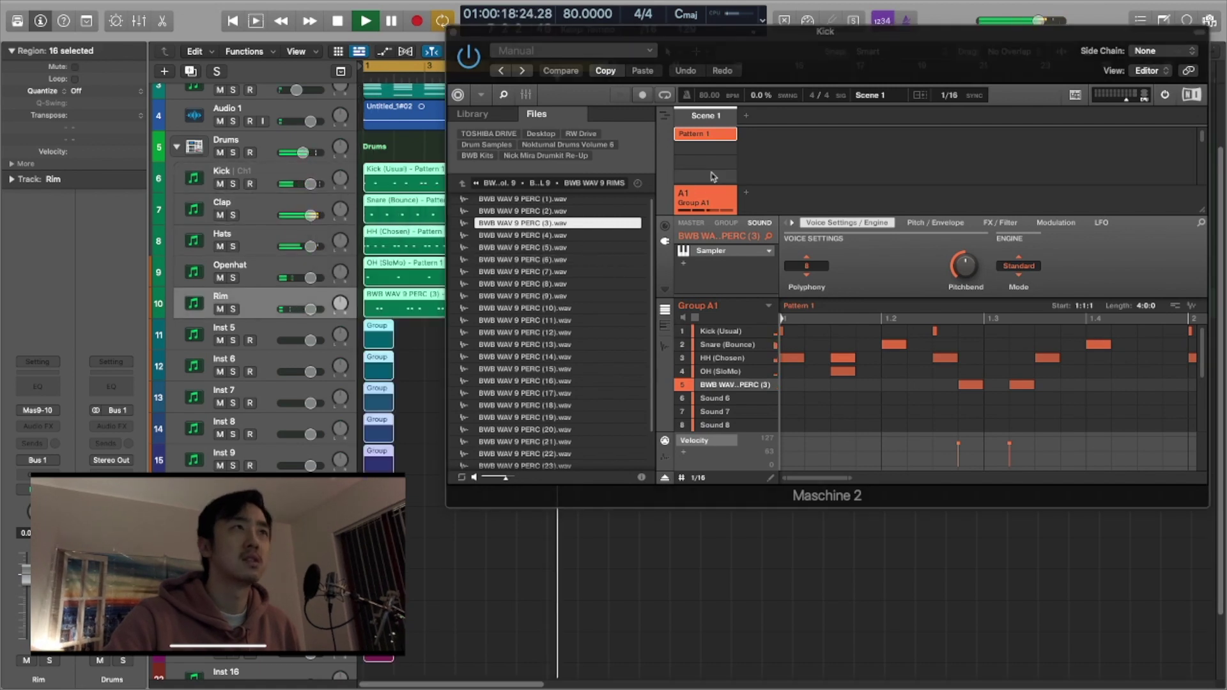
click(708, 139)
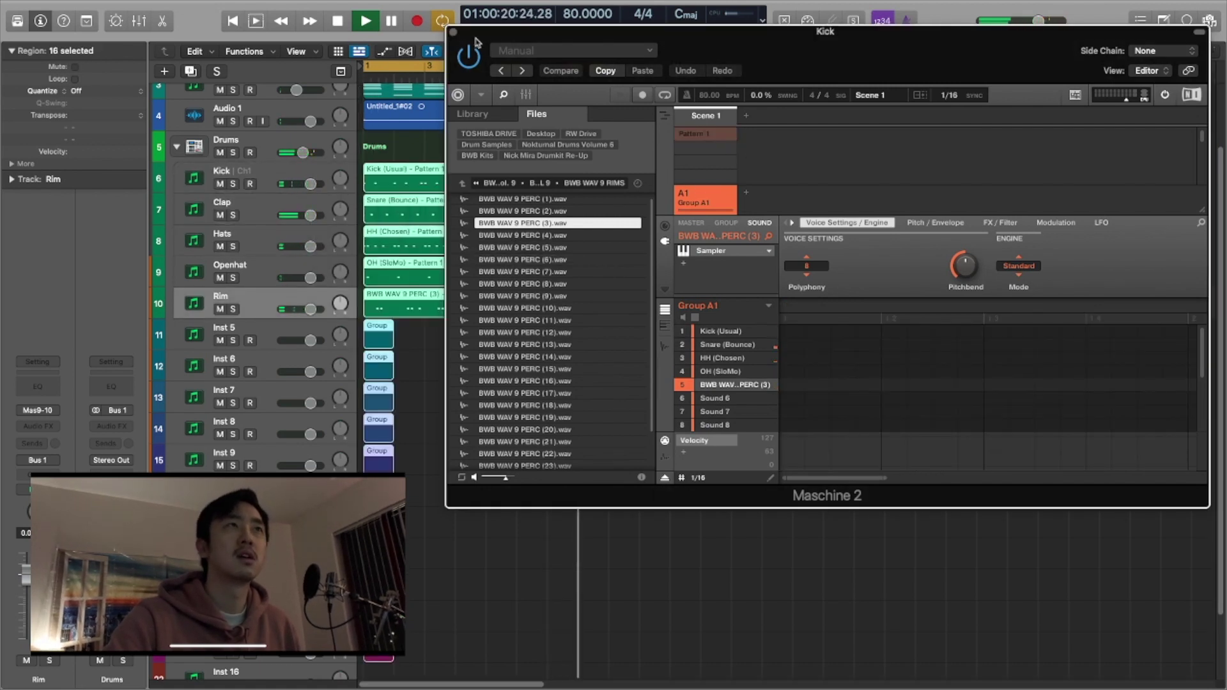
click(454, 32)
click(618, 223)
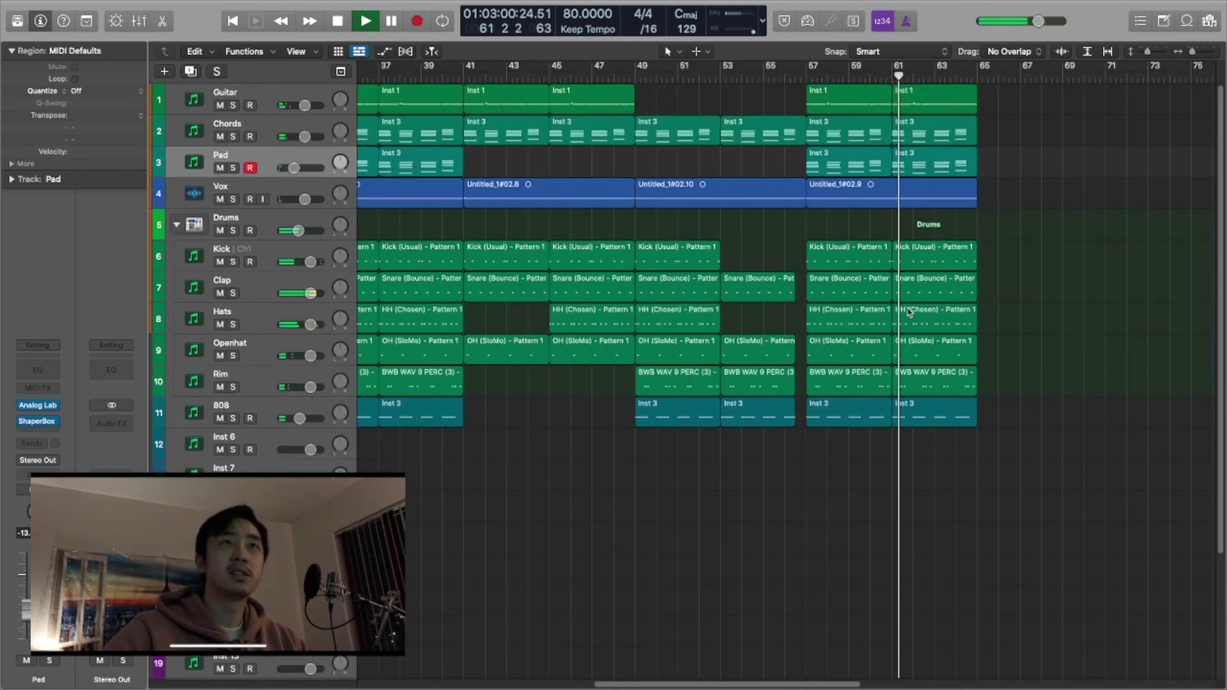
Copy the Vox region that starts at bar 57 to bar 65 on the same track.
key(super+Left)
key(super+Left)
scroll(900, 308, up, 1)
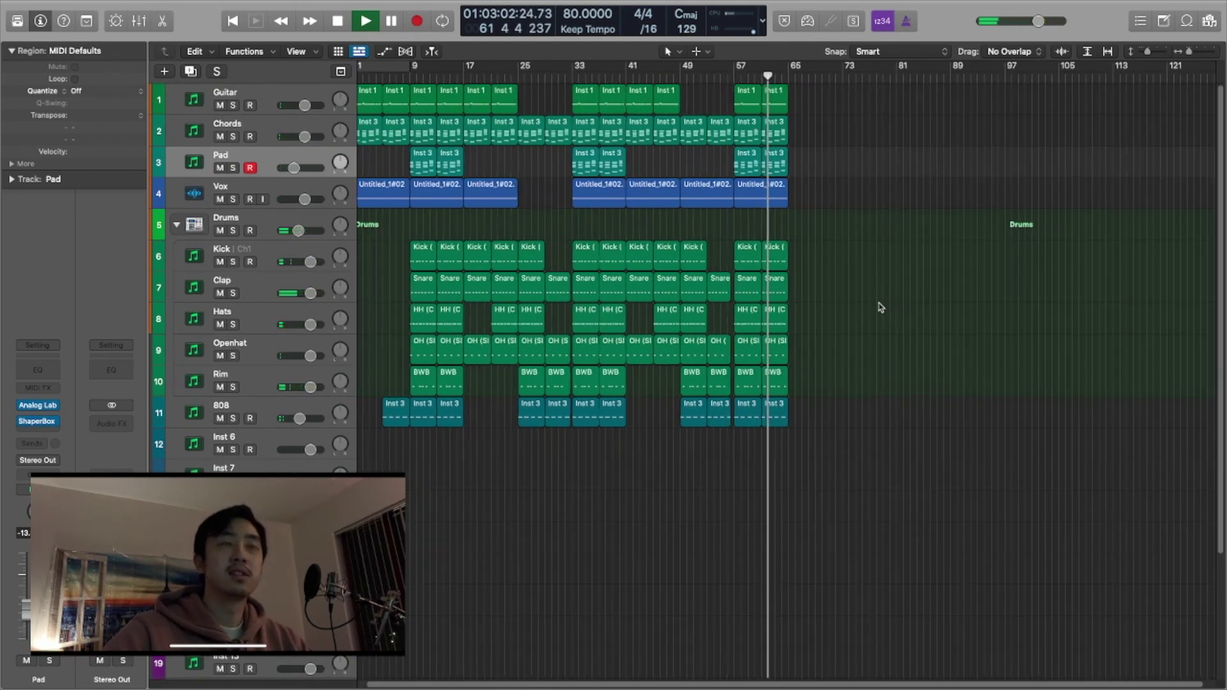
key(super+Right)
key(super+Right)
drag(880, 225, 742, 96)
click(924, 174)
click(742, 199)
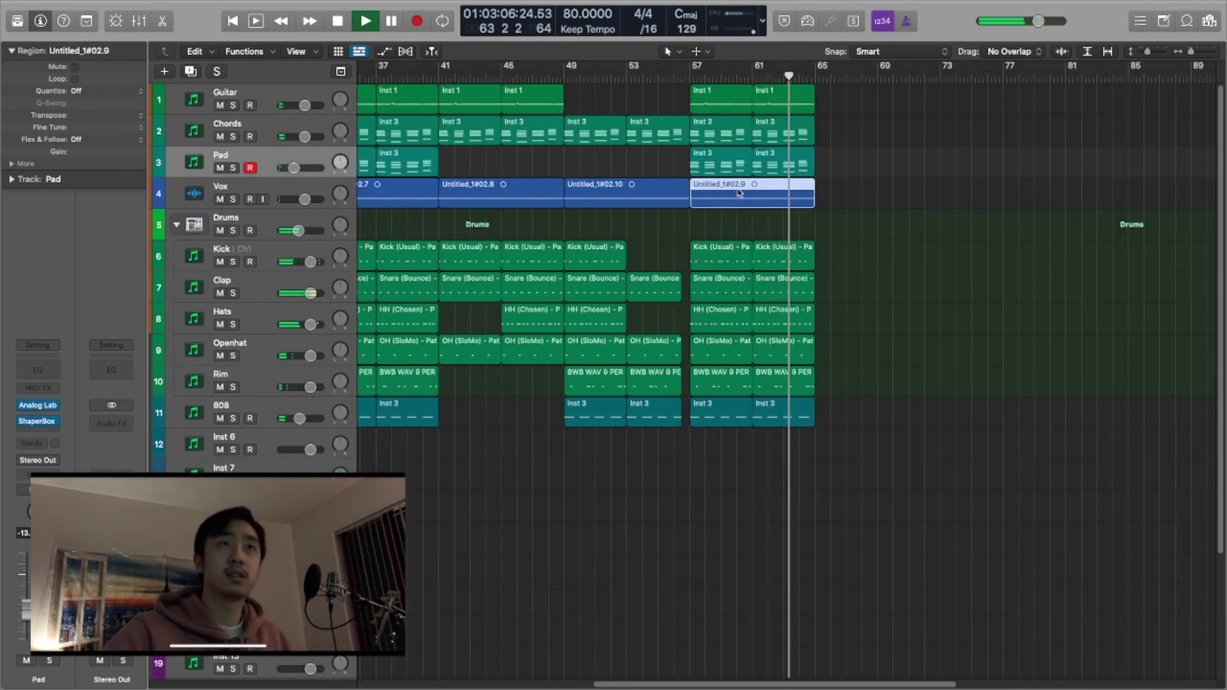
drag(742, 198, 867, 204)
Repeat the last Chords and Guitar regions twice each so both tracks extend from bar 65 to bar 73.
click(790, 131)
key(super+r)
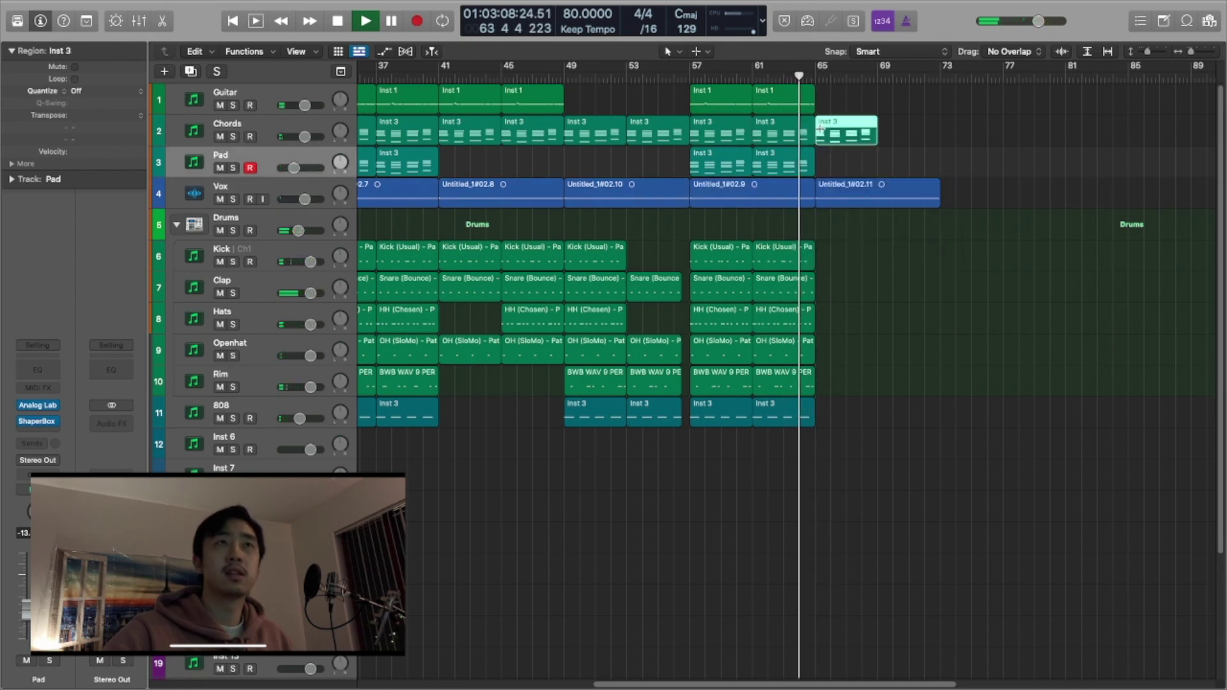
key(super+r)
key(super+r)
click(997, 140)
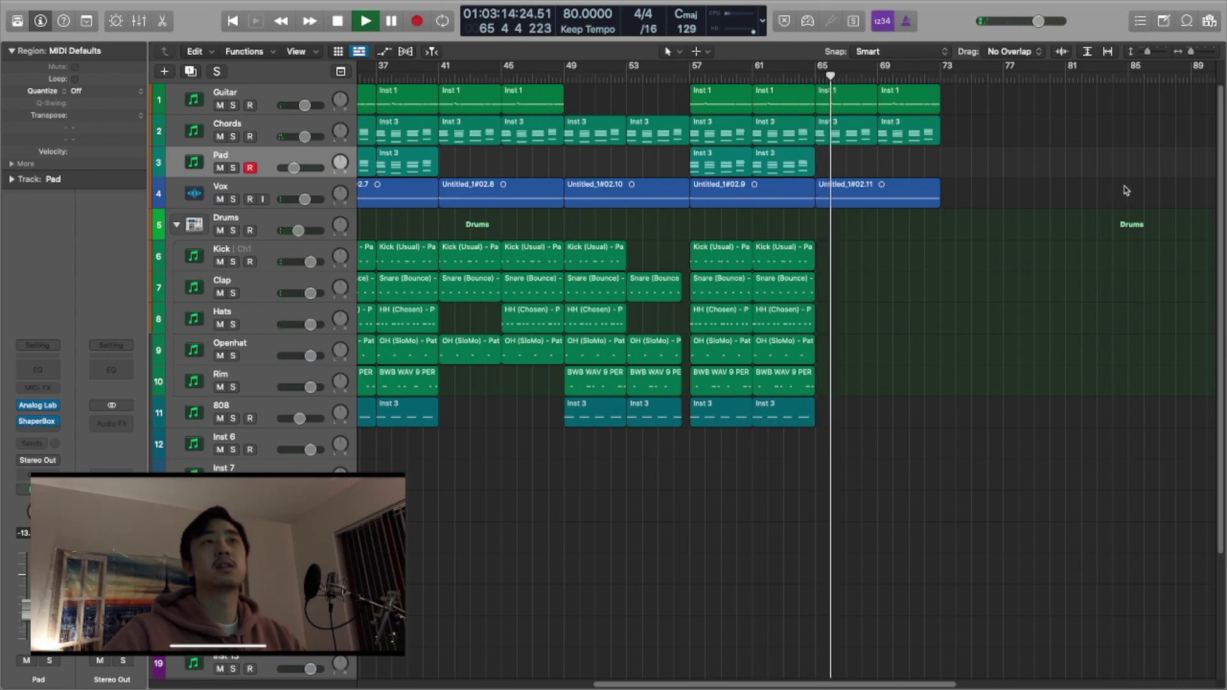
Shorten the project end to just past the final regions near bar 73 and play the arrangement from the beginning.
scroll(1112, 185, down, 5)
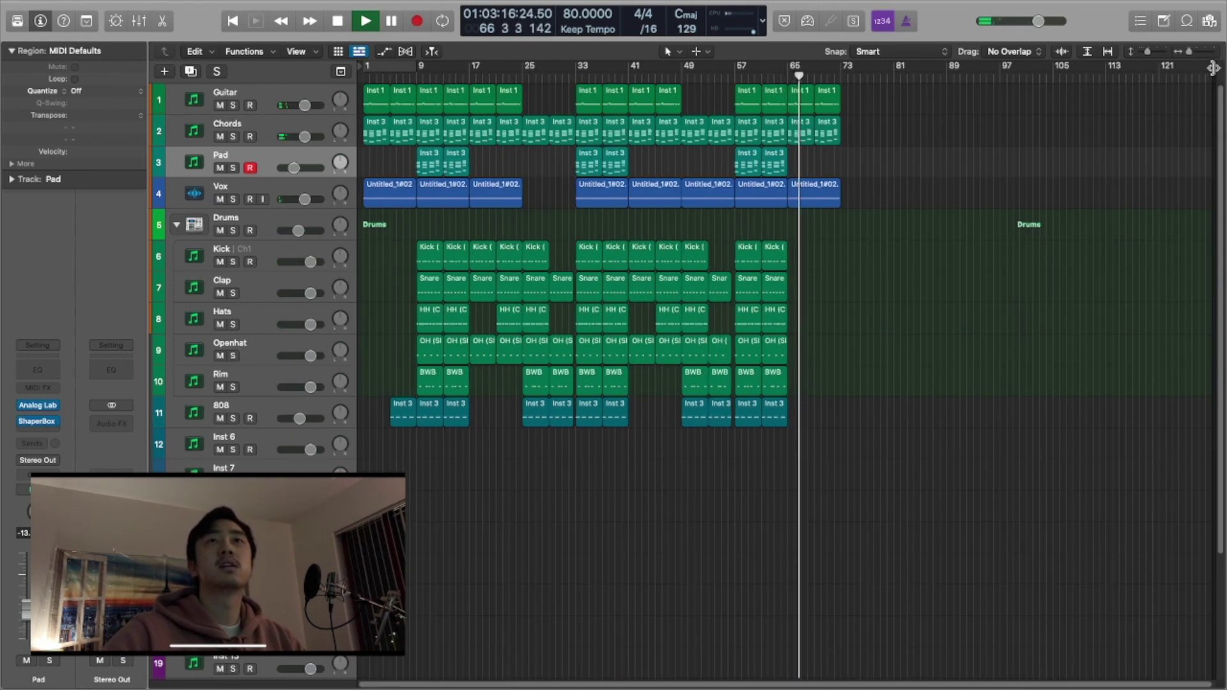
mouse_move(1213, 68)
mouse_down()
mouse_move(937, 156)
mouse_move(860, 166)
mouse_up()
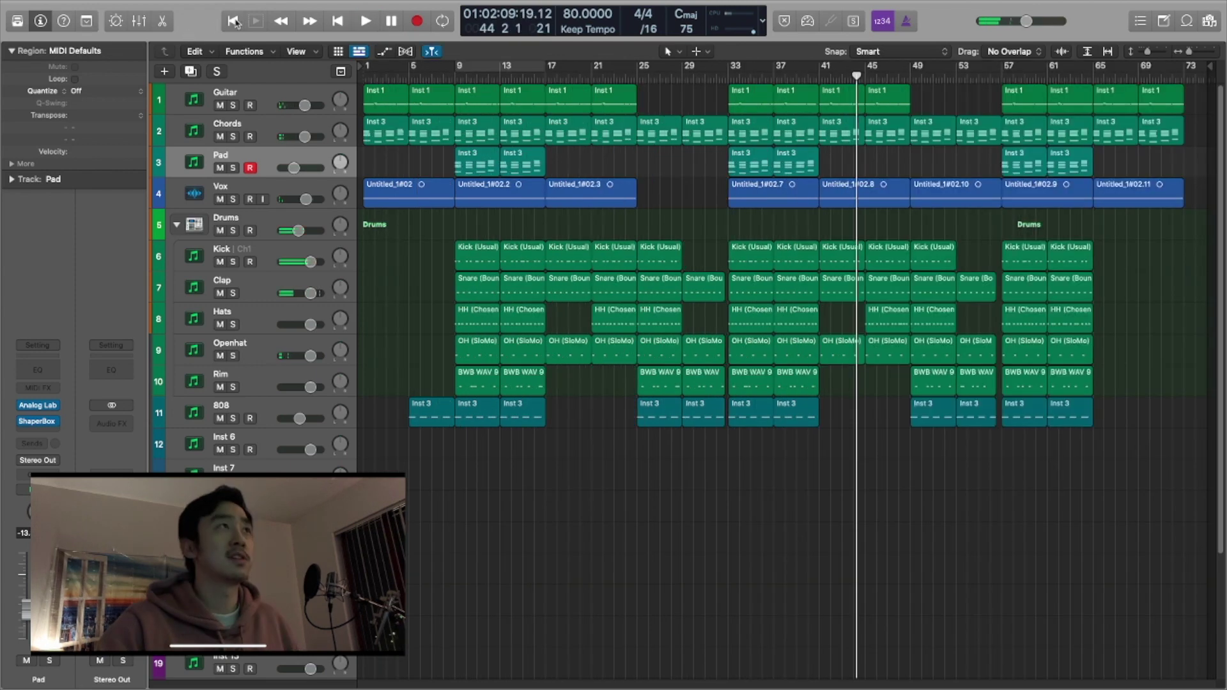
click(233, 22)
key(space)
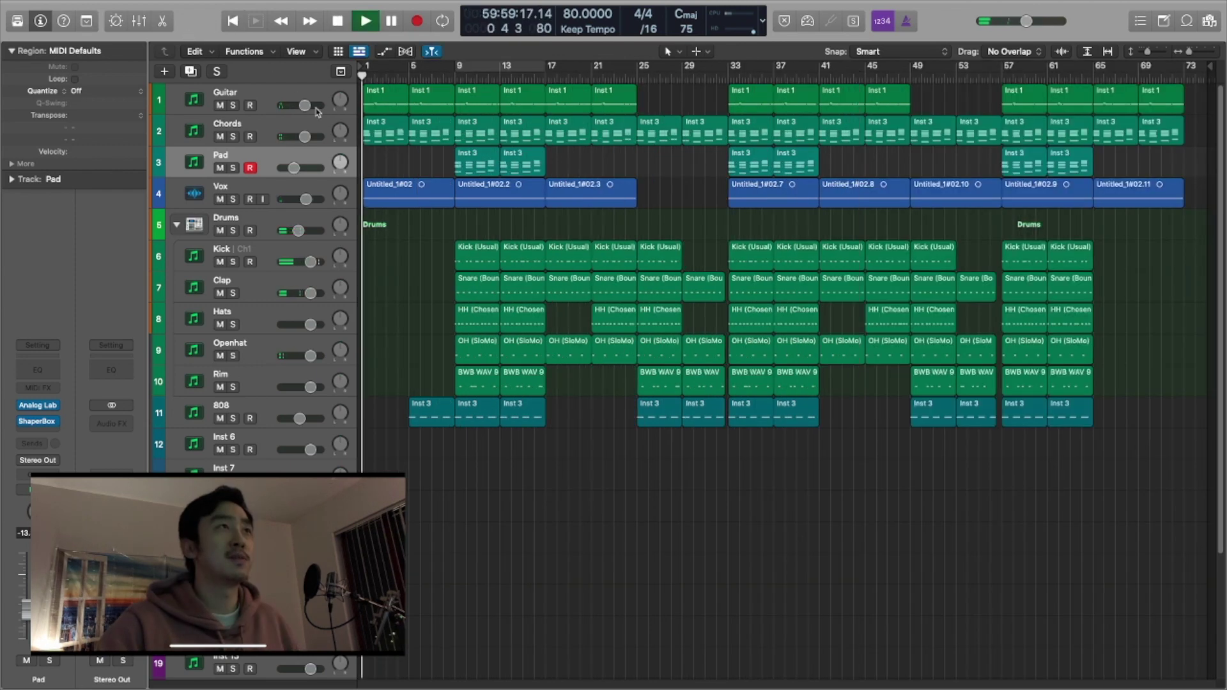